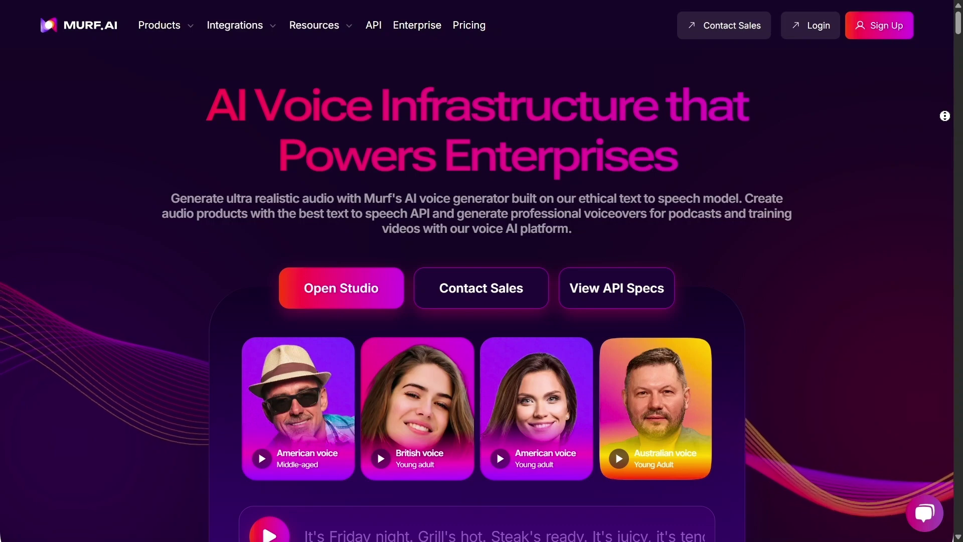
Step: Scroll the homepage past the voice samples and Forbes 2000 logos to the AI Voice Solution Suite
{"action": "scroll", "coordinate": [949, 104], "scroll_direction": "down", "scroll_amount": 2}
{"action": "scroll", "coordinate": [947, 130], "scroll_direction": "down", "scroll_amount": 3}
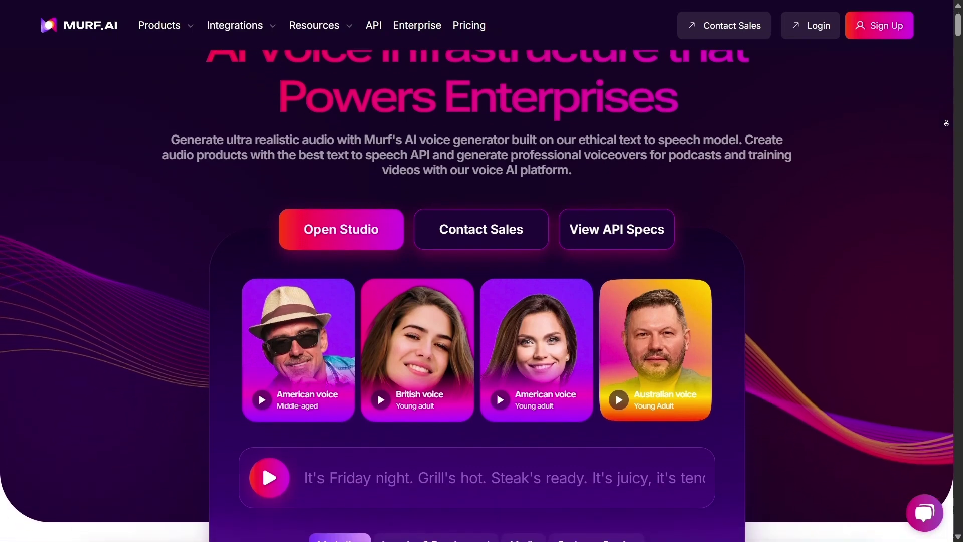
{"action": "scroll", "coordinate": [946, 123], "scroll_direction": "down", "scroll_amount": 3}
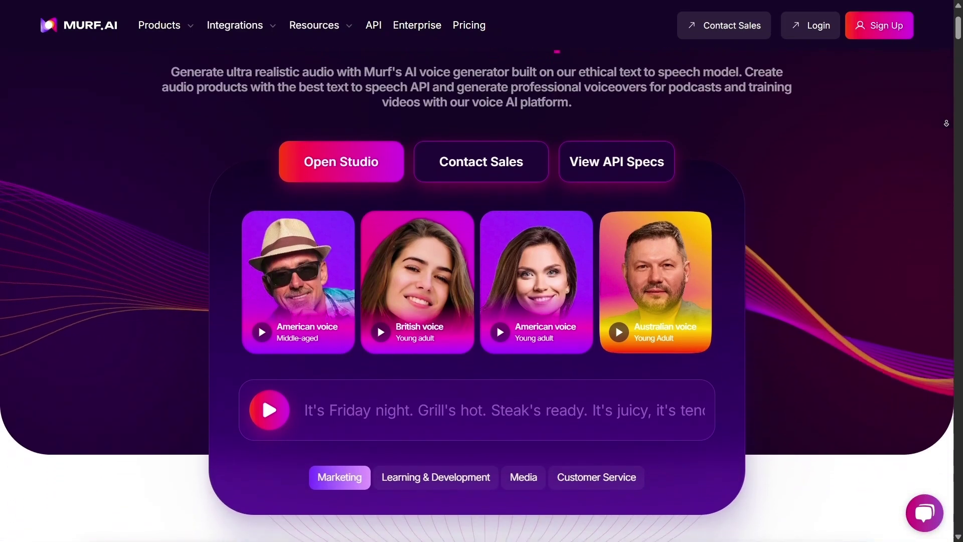
{"action": "scroll", "coordinate": [946, 123], "scroll_direction": "down", "scroll_amount": 3}
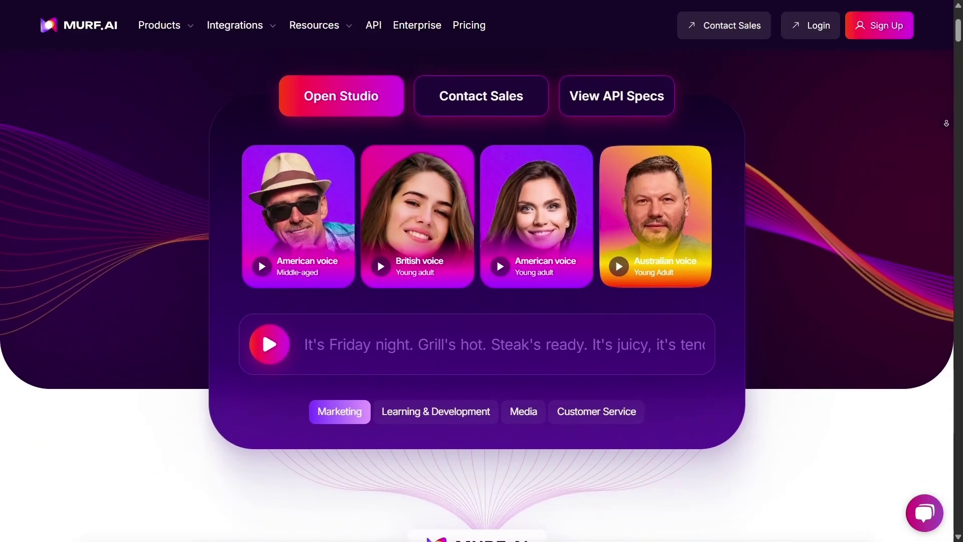
{"action": "scroll", "coordinate": [946, 123], "scroll_direction": "down", "scroll_amount": 3}
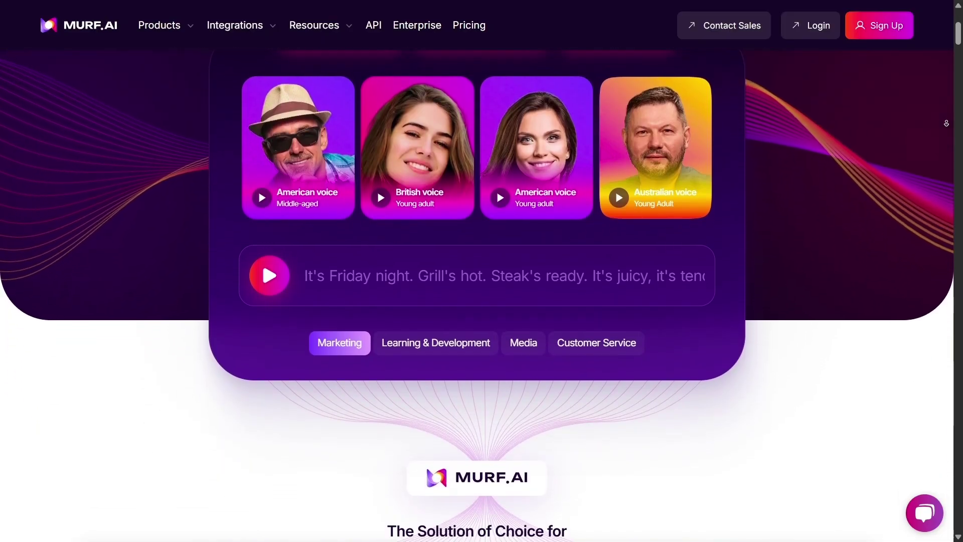
{"action": "scroll", "coordinate": [946, 123], "scroll_direction": "down", "scroll_amount": 3}
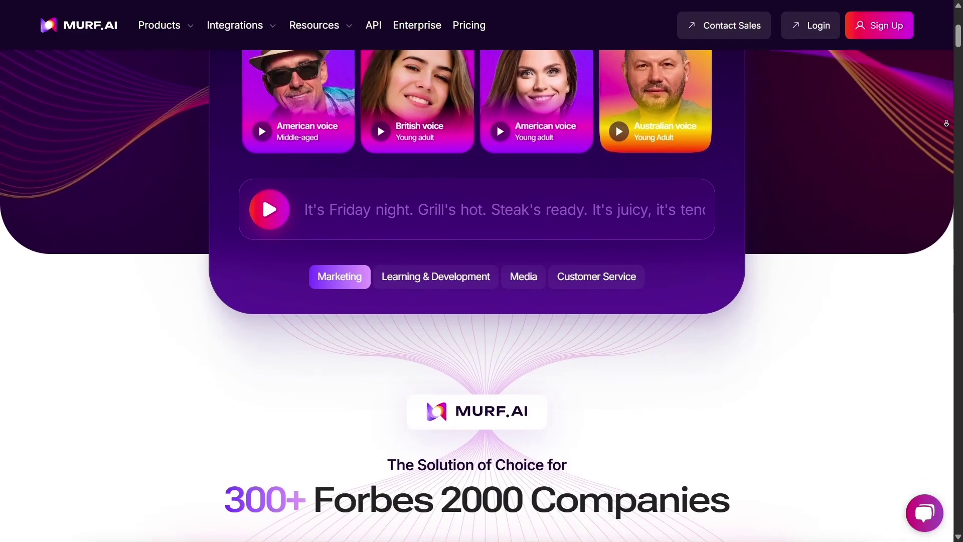
{"action": "scroll", "coordinate": [947, 123], "scroll_direction": "down", "scroll_amount": 3}
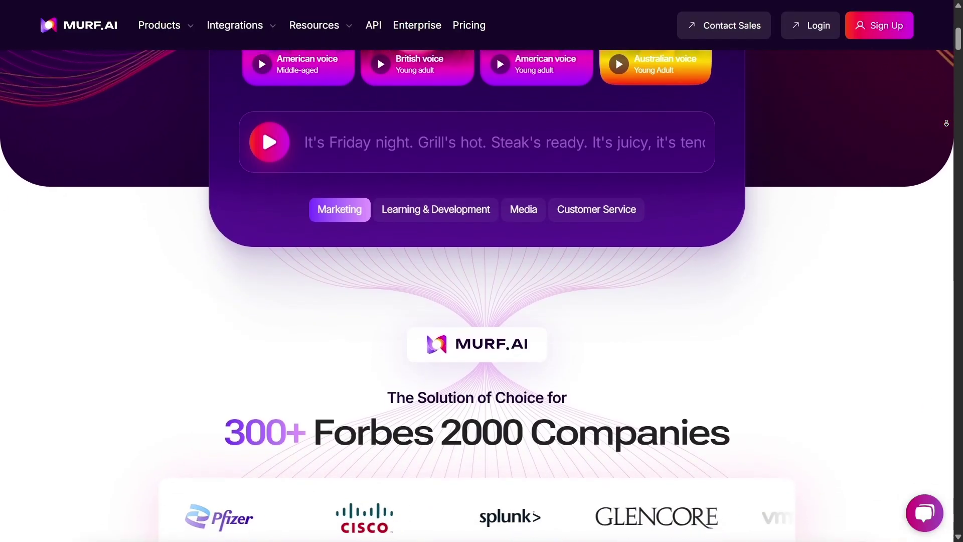
{"action": "scroll", "coordinate": [947, 123], "scroll_direction": "down", "scroll_amount": 3}
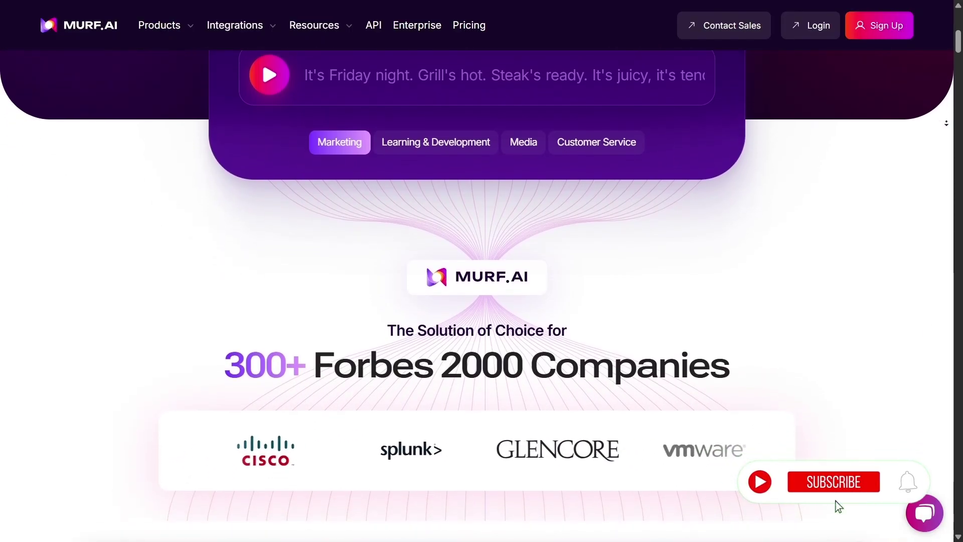
{"action": "scroll", "coordinate": [947, 122], "scroll_direction": "down", "scroll_amount": 3}
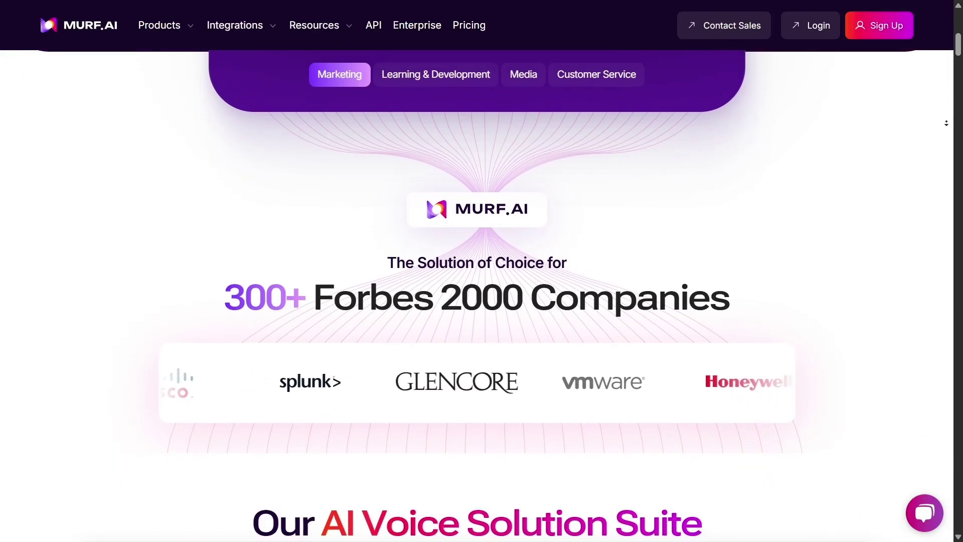
{"action": "scroll", "coordinate": [946, 123], "scroll_direction": "down", "scroll_amount": 3}
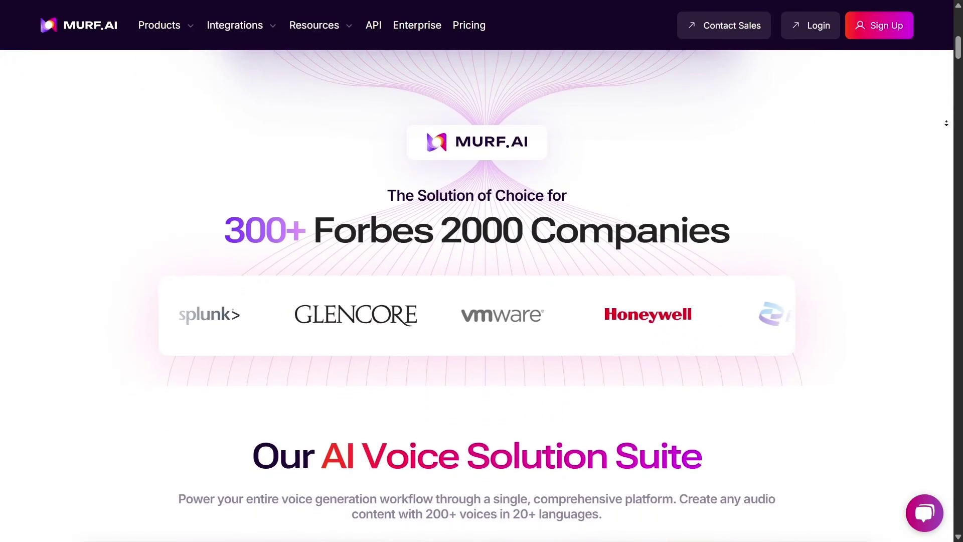
{"action": "scroll", "coordinate": [946, 123], "scroll_direction": "down", "scroll_amount": 3}
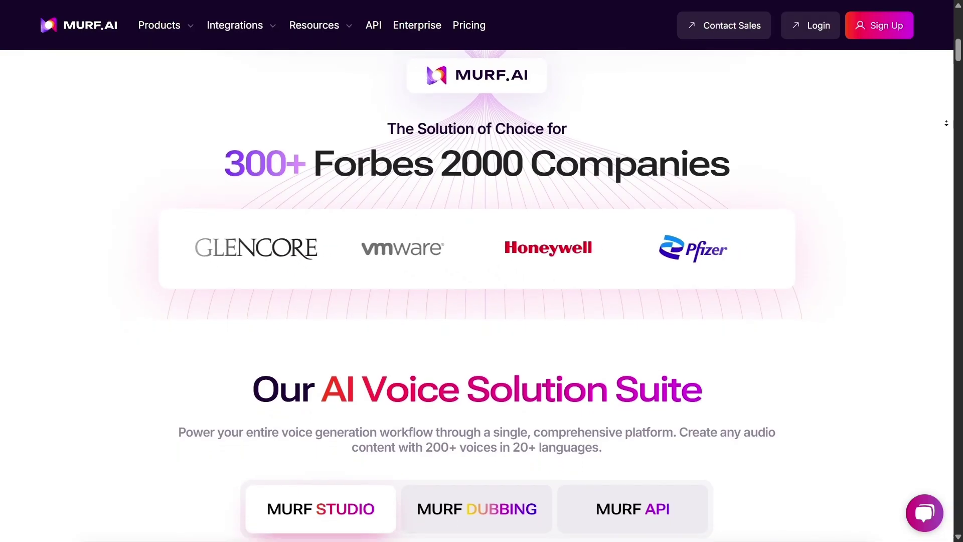
{"action": "scroll", "coordinate": [946, 123], "scroll_direction": "down", "scroll_amount": 3}
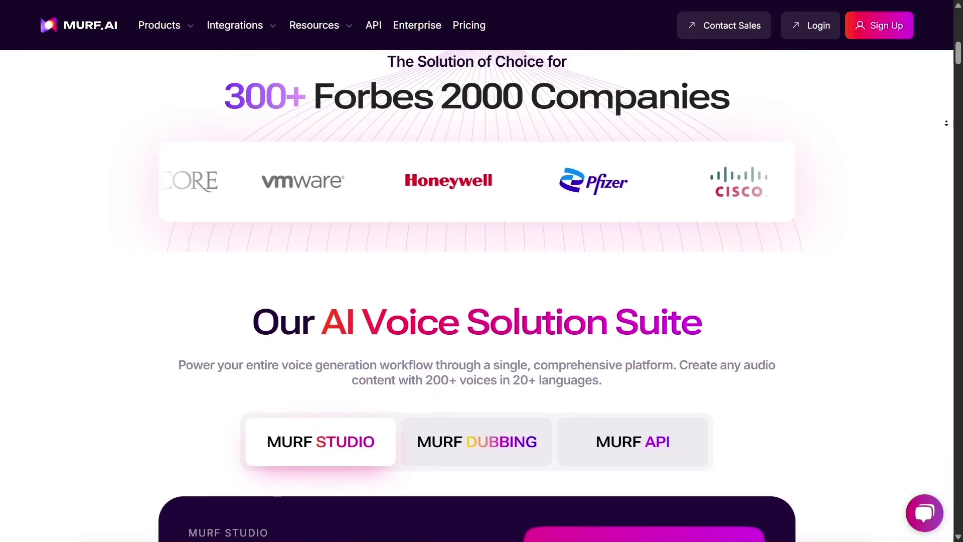
{"action": "scroll", "coordinate": [946, 123], "scroll_direction": "down", "scroll_amount": 3}
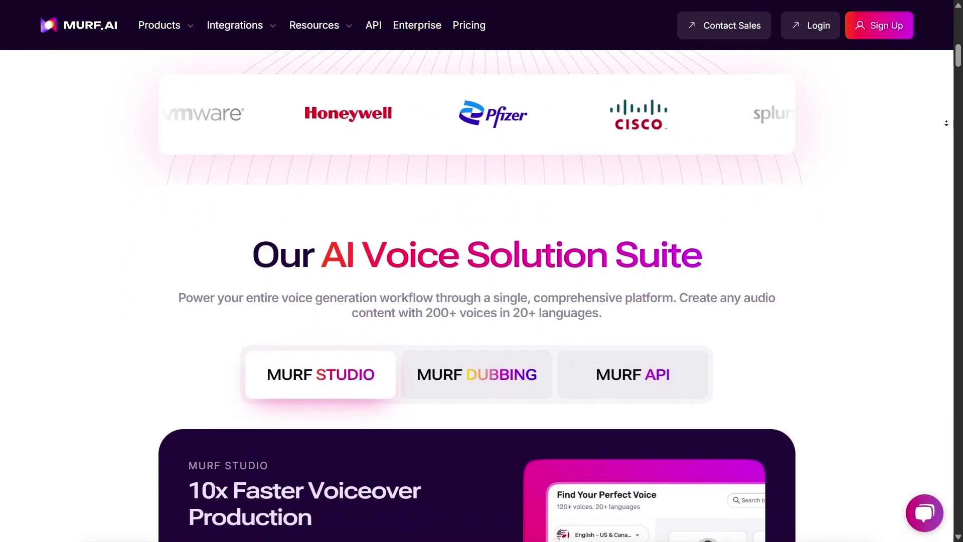
{"action": "scroll", "coordinate": [946, 123], "scroll_direction": "down", "scroll_amount": 3}
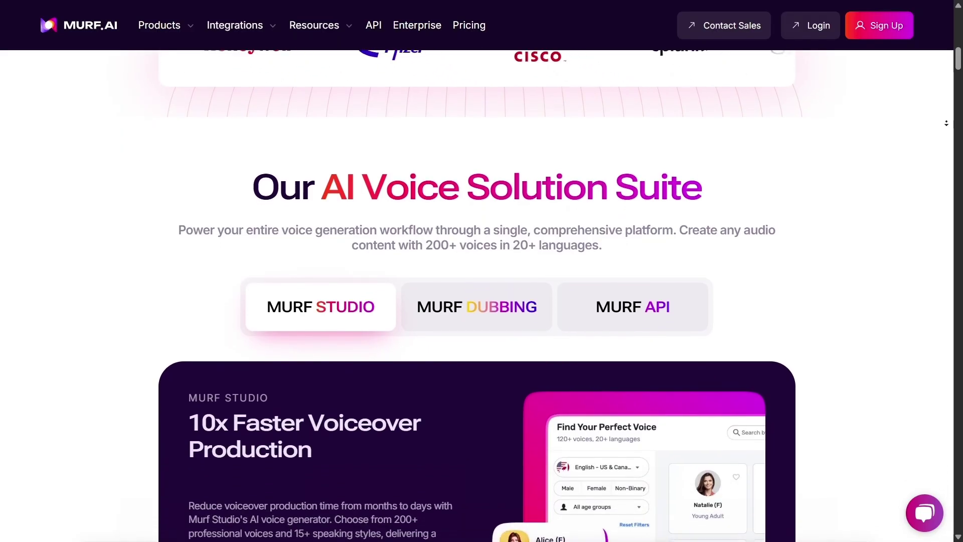
{"action": "scroll", "coordinate": [946, 123], "scroll_direction": "down", "scroll_amount": 3}
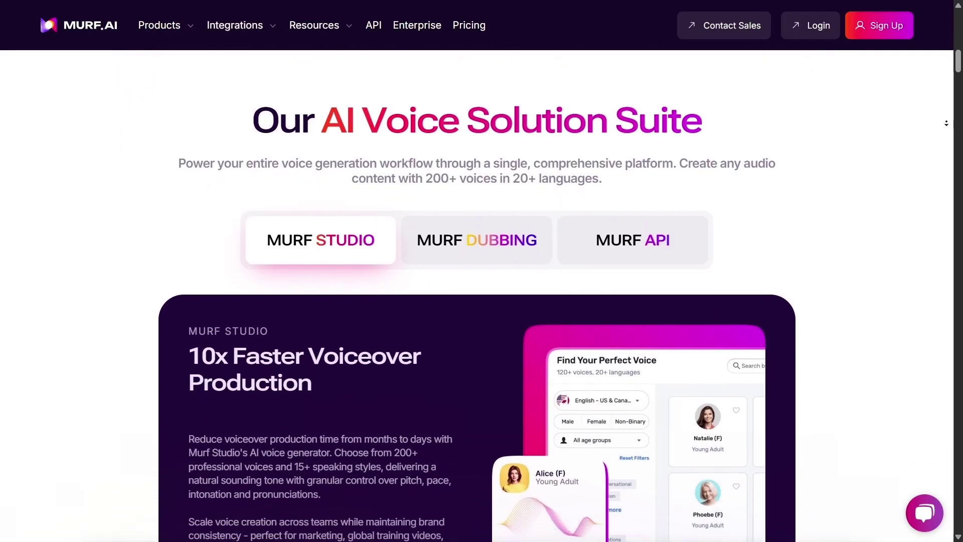
Step: Scroll past the 'Why Enterprises Choose Murf AI' case studies into a new Studio project with Natalie (F)
{"action": "scroll", "coordinate": [947, 123], "scroll_direction": "down", "scroll_amount": 2}
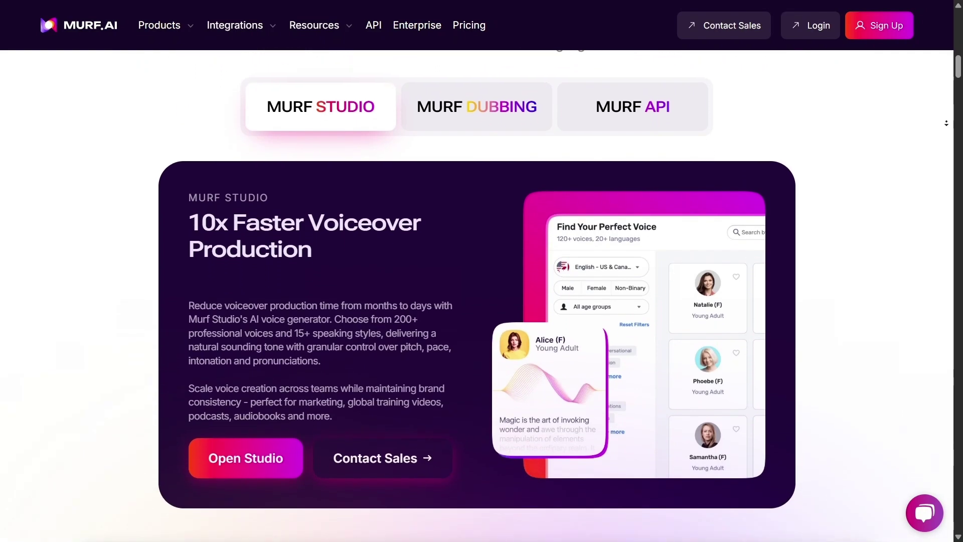
{"action": "scroll", "coordinate": [947, 123], "scroll_direction": "down", "scroll_amount": 3}
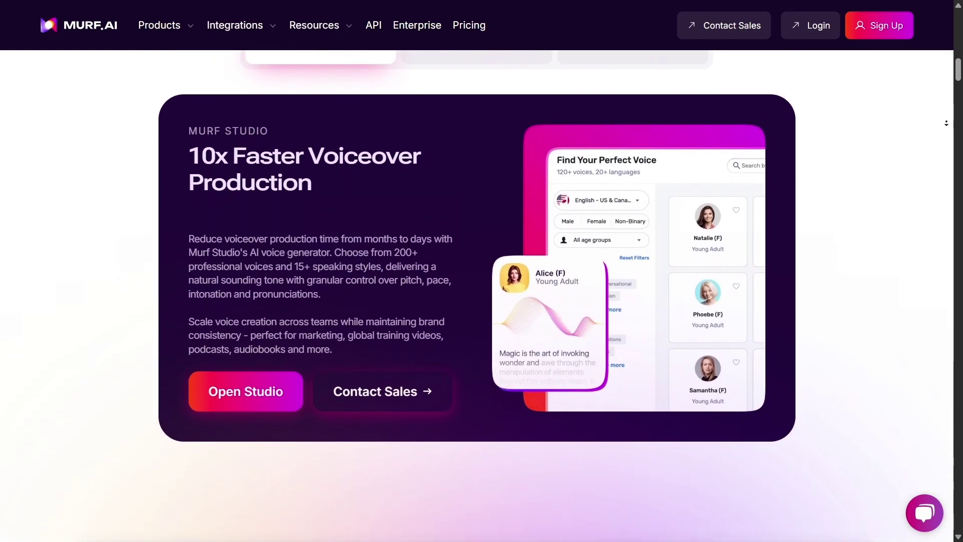
{"action": "scroll", "coordinate": [947, 123], "scroll_direction": "down", "scroll_amount": 3}
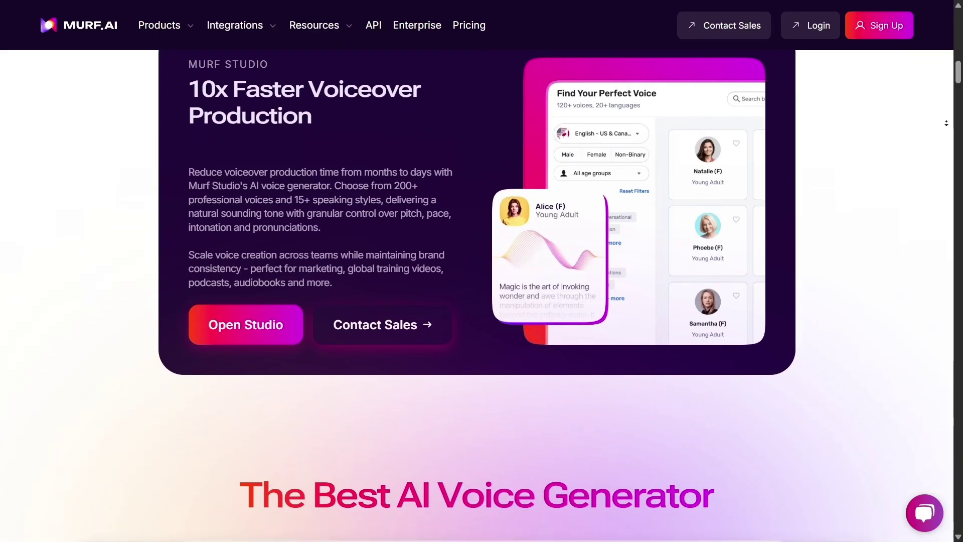
{"action": "scroll", "coordinate": [946, 123], "scroll_direction": "down", "scroll_amount": 3}
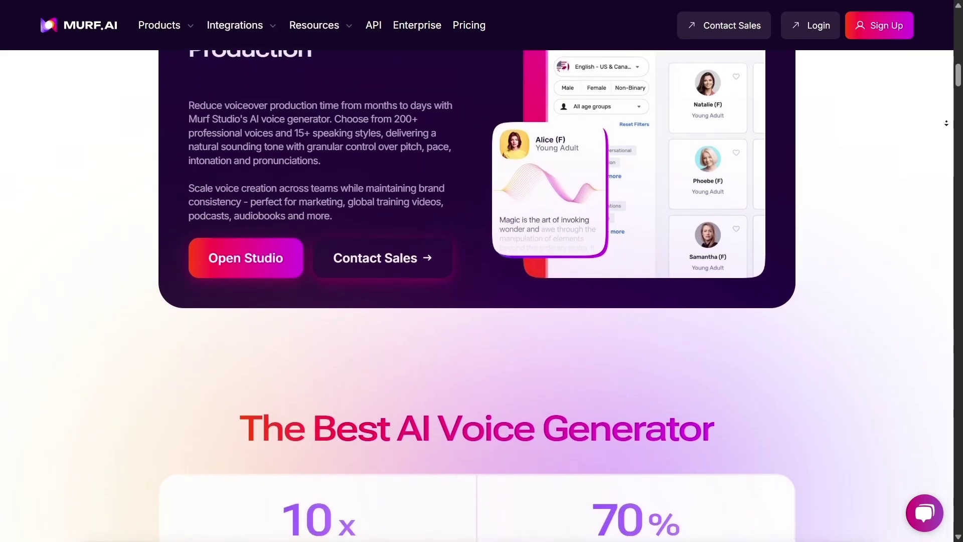
{"action": "scroll", "coordinate": [946, 123], "scroll_direction": "down", "scroll_amount": 3}
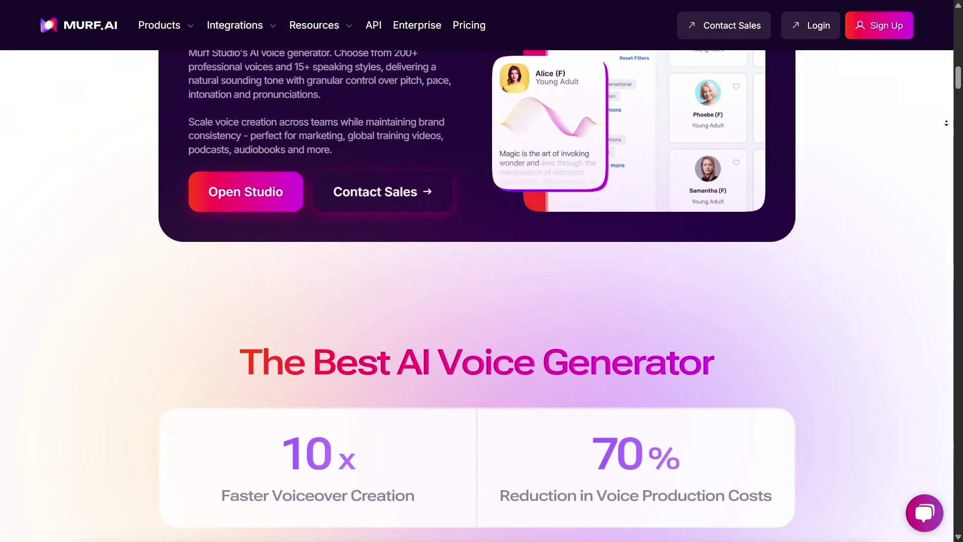
{"action": "scroll", "coordinate": [946, 123], "scroll_direction": "down", "scroll_amount": 3}
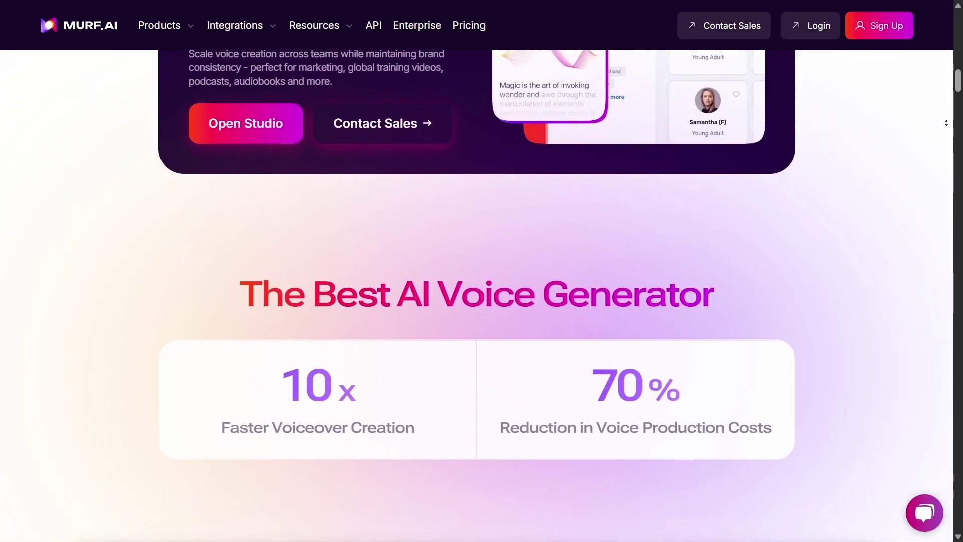
{"action": "scroll", "coordinate": [946, 122], "scroll_direction": "down", "scroll_amount": 3}
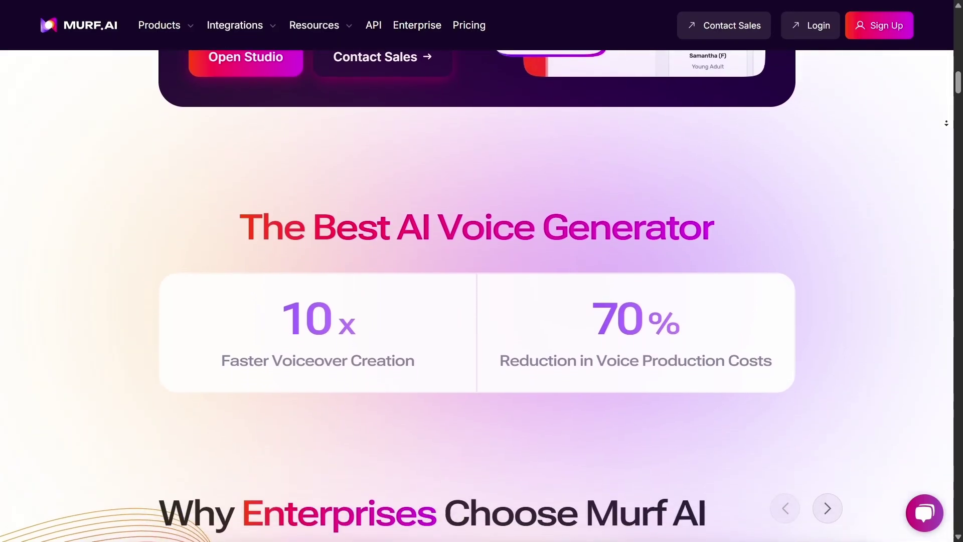
{"action": "scroll", "coordinate": [946, 122], "scroll_direction": "down", "scroll_amount": 3}
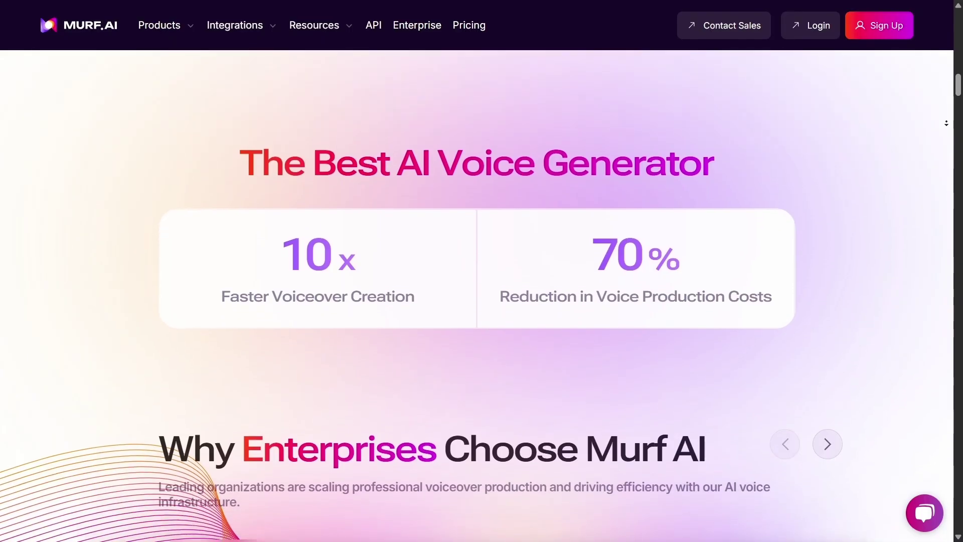
{"action": "scroll", "coordinate": [946, 123], "scroll_direction": "down", "scroll_amount": 3}
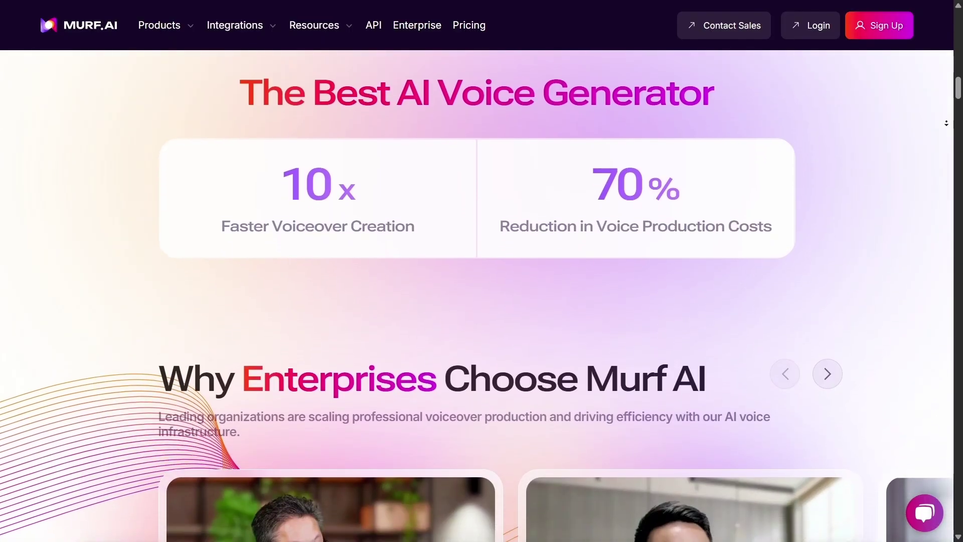
{"action": "scroll", "coordinate": [946, 123], "scroll_direction": "down", "scroll_amount": 3}
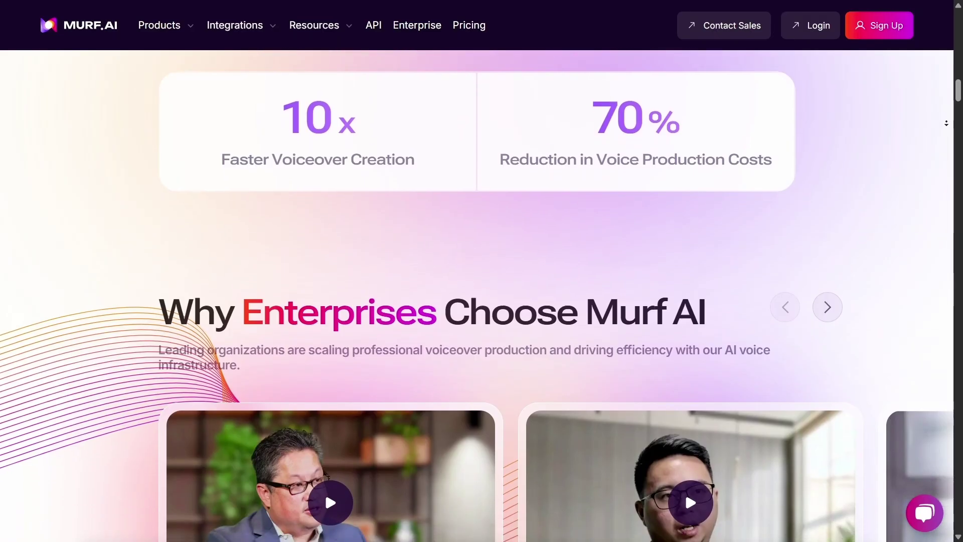
{"action": "scroll", "coordinate": [947, 122], "scroll_direction": "down", "scroll_amount": 3}
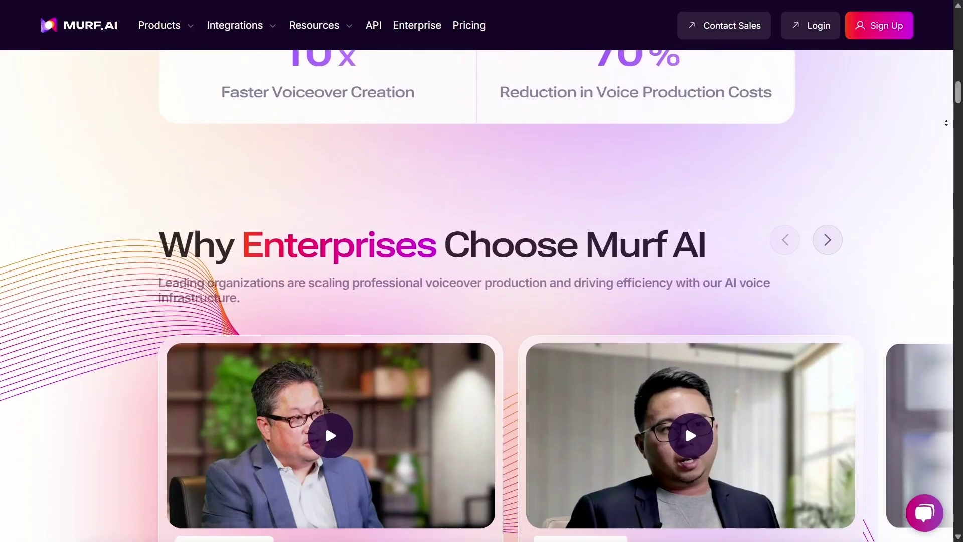
{"action": "scroll", "coordinate": [946, 123], "scroll_direction": "down", "scroll_amount": 3}
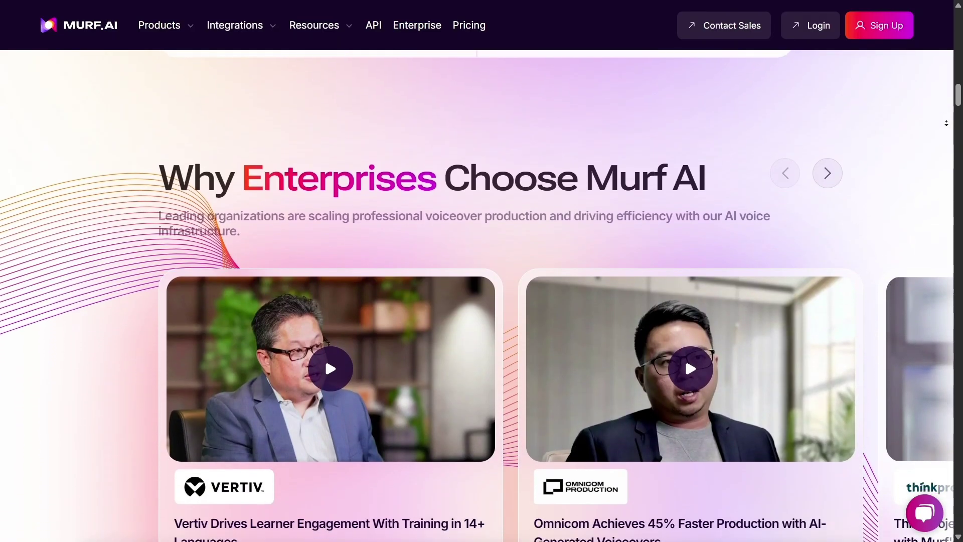
{"action": "scroll", "coordinate": [947, 123], "scroll_direction": "down", "scroll_amount": 3}
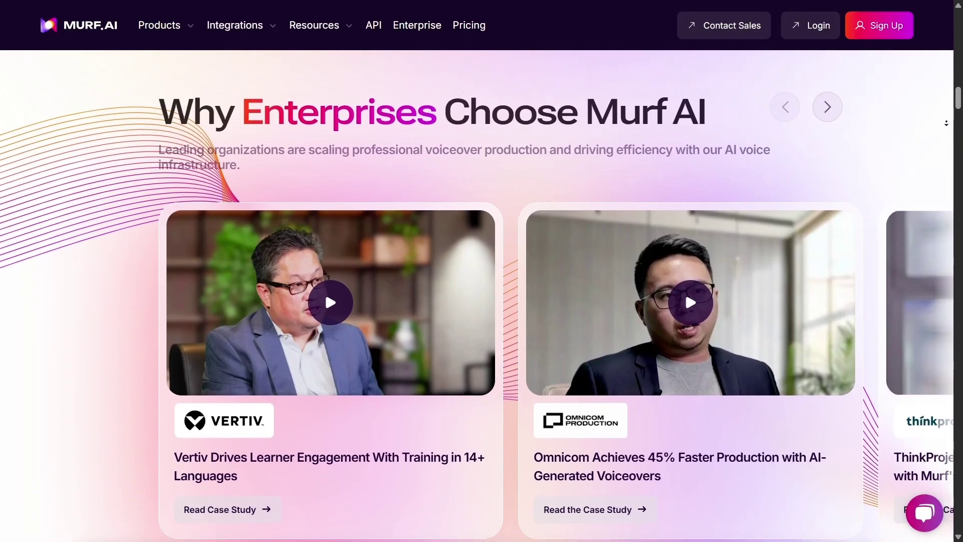
{"action": "scroll", "coordinate": [947, 123], "scroll_direction": "down", "scroll_amount": 3}
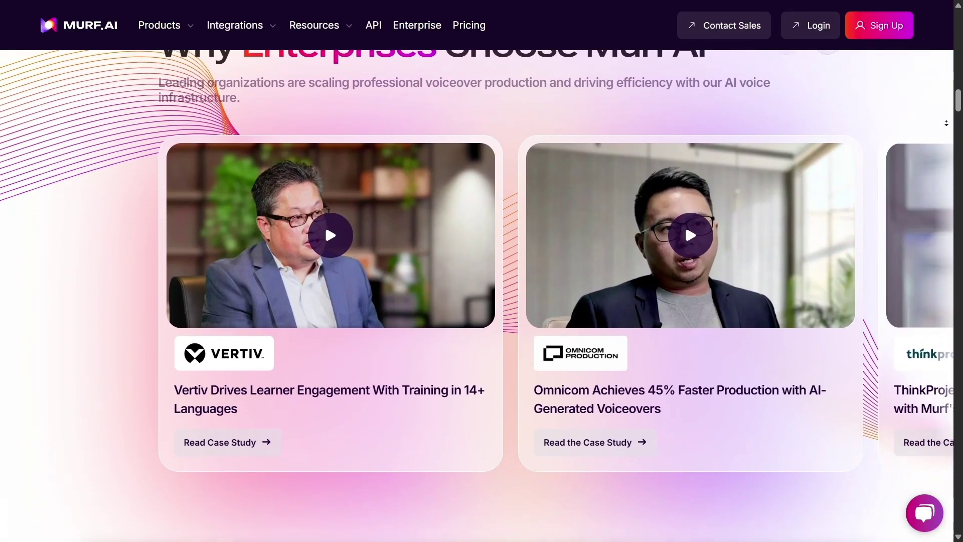
{"action": "scroll", "coordinate": [947, 122], "scroll_direction": "down", "scroll_amount": 1}
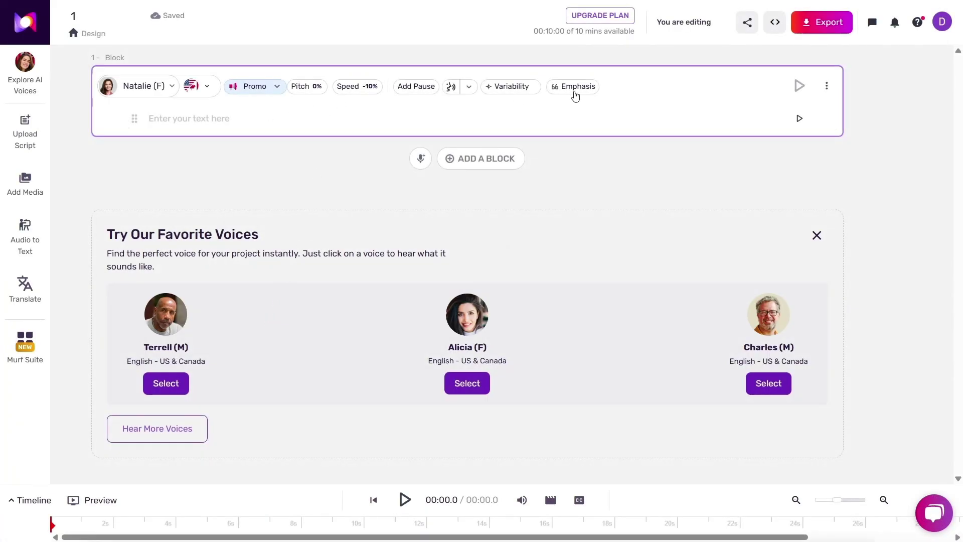
Step: Browse the full voice library and switch the first block's voice from Natalie to Adélie (F)
{"action": "left_click", "coordinate": [179, 440]}
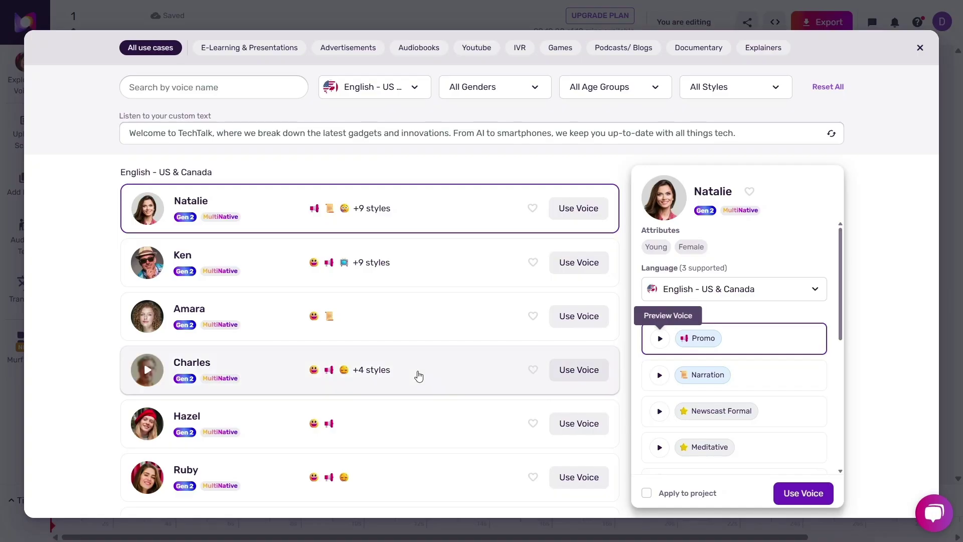
{"action": "scroll", "coordinate": [419, 376], "scroll_direction": "down", "scroll_amount": 4}
{"action": "scroll", "coordinate": [419, 376], "scroll_direction": "down", "scroll_amount": 5}
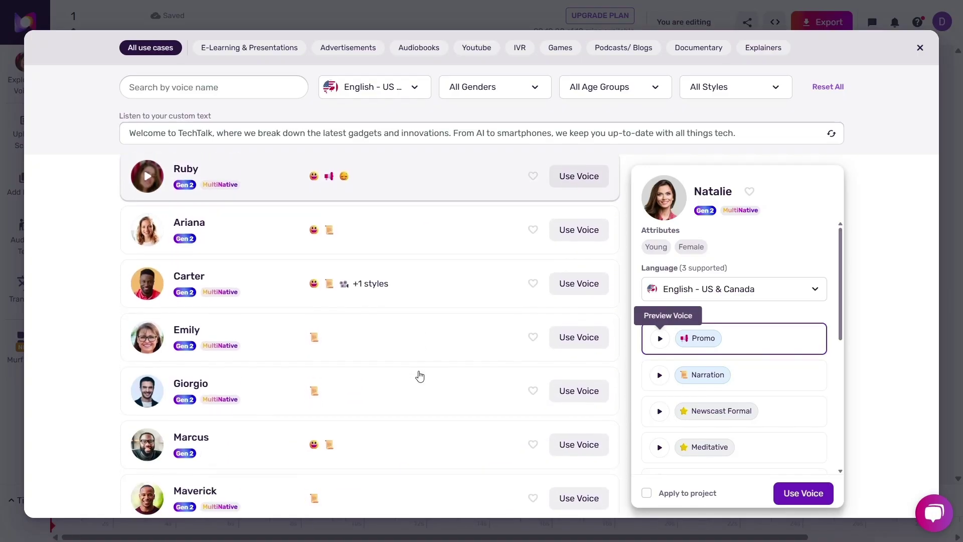
{"action": "scroll", "coordinate": [419, 376], "scroll_direction": "down", "scroll_amount": 2}
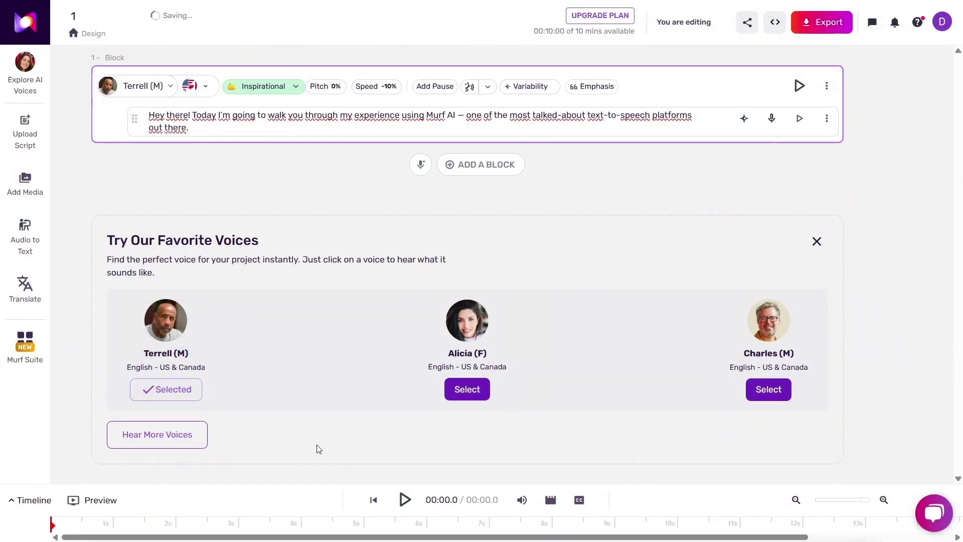
{"action": "left_click", "coordinate": [157, 434]}
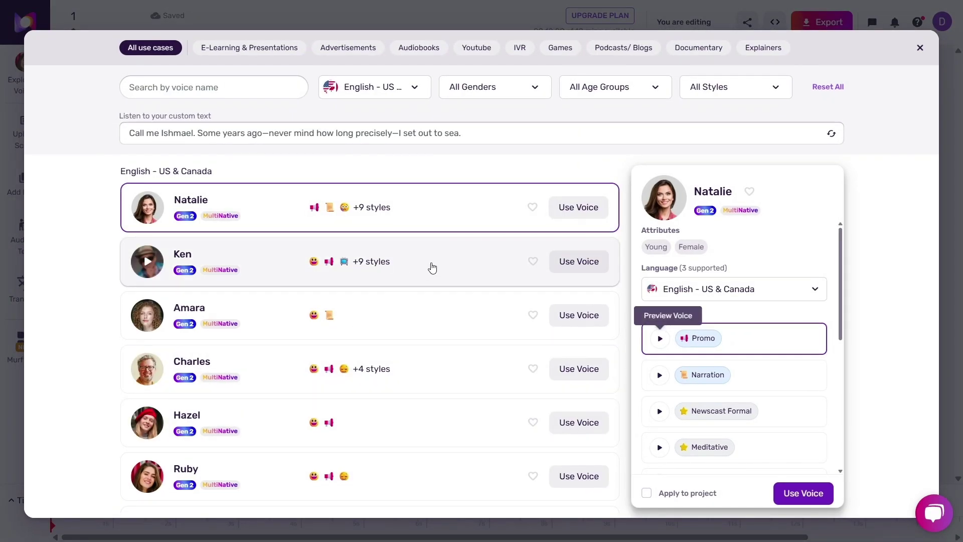
{"action": "scroll", "coordinate": [432, 267], "scroll_direction": "down", "scroll_amount": 7}
{"action": "scroll", "coordinate": [432, 267], "scroll_direction": "down", "scroll_amount": 6}
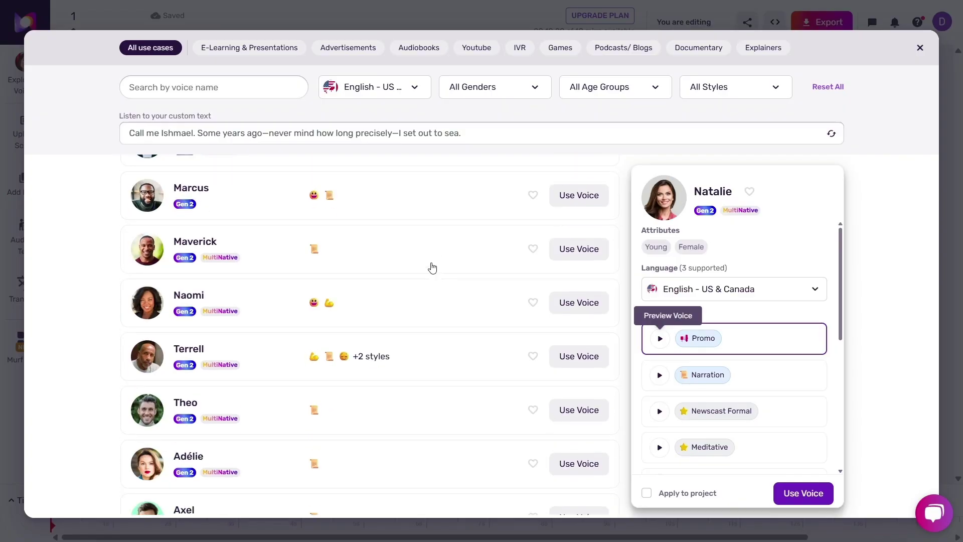
{"action": "left_click", "coordinate": [596, 324]}
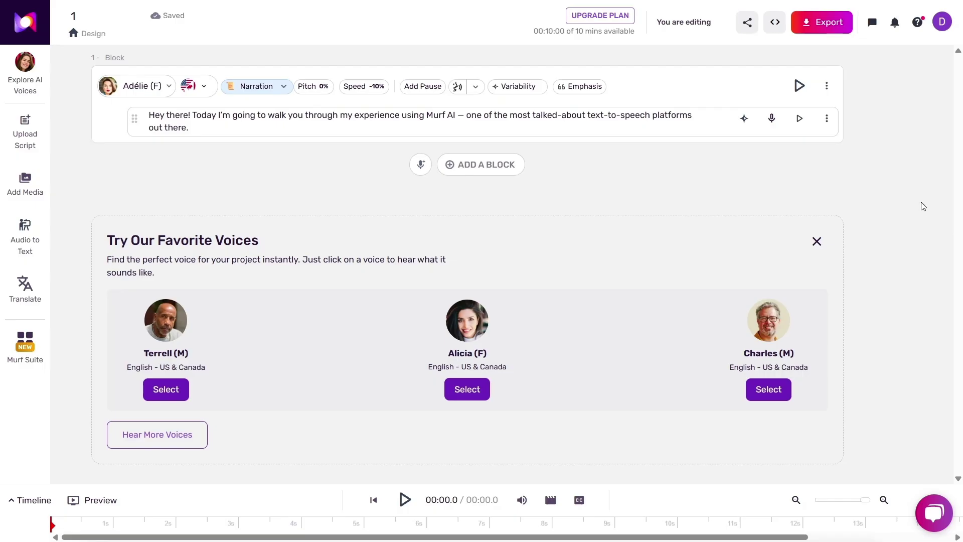
Step: Add Block 2 with the pasted opening sentence and switch the first block to Charles (M)
{"action": "left_click", "coordinate": [490, 164]}
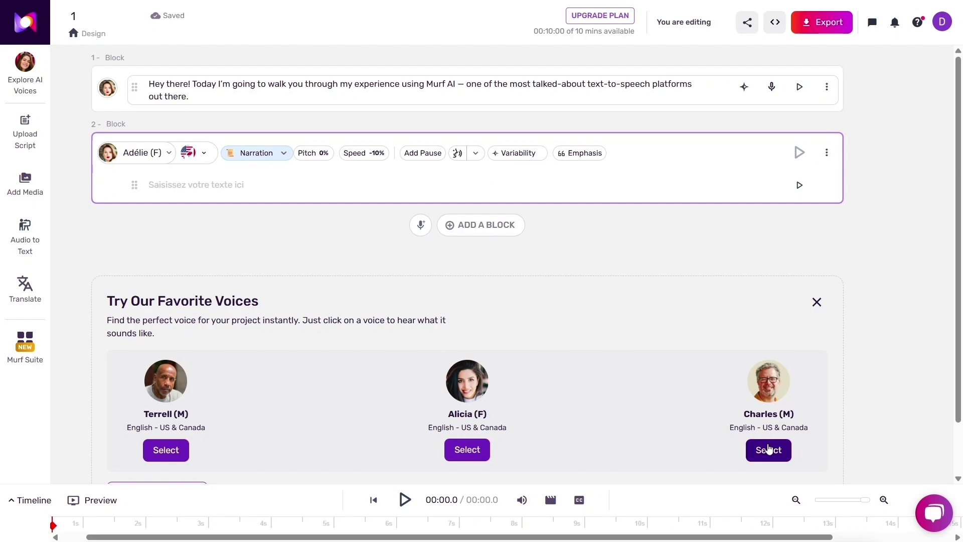
{"action": "left_click", "coordinate": [767, 449]}
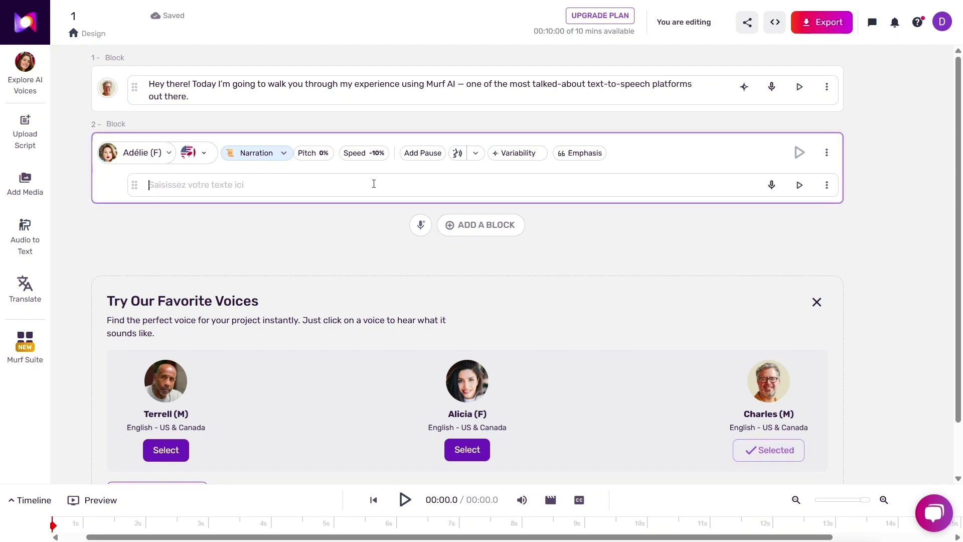
{"action": "type", "text": "Hey there! Today I’m going to walk you through my experience using Murf AI — one of the most talked-about text-to-speech platforms out there."}
{"action": "left_click", "coordinate": [879, 209]}
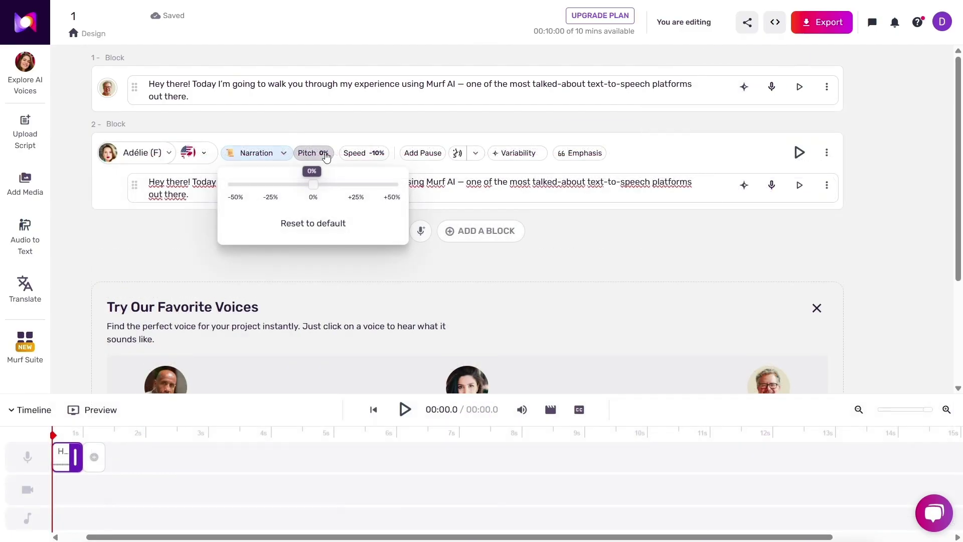
Step: Set Block 2's speed to -8%, review pause, pronunciation, variability and emphasis options, and apply the voiceover
{"action": "left_click", "coordinate": [367, 154]}
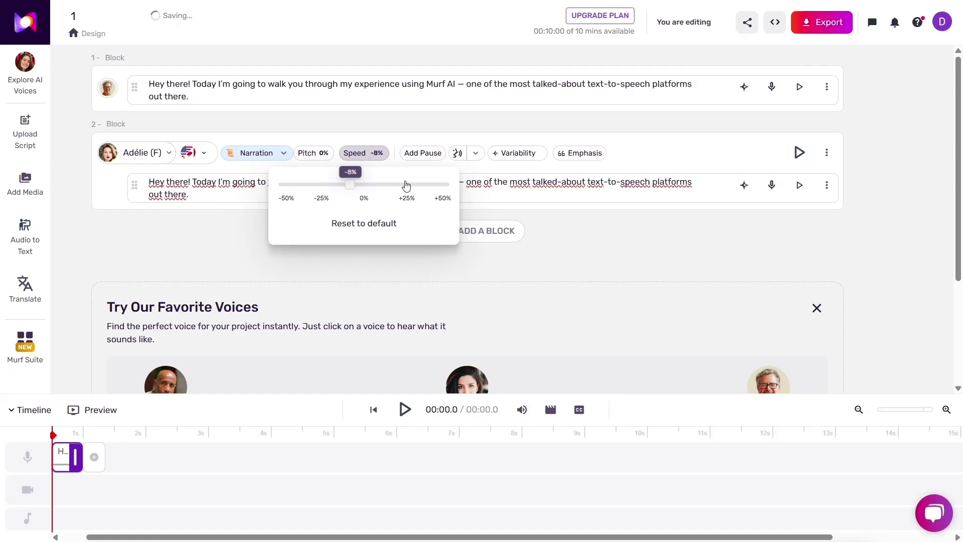
{"action": "left_click", "coordinate": [435, 158]}
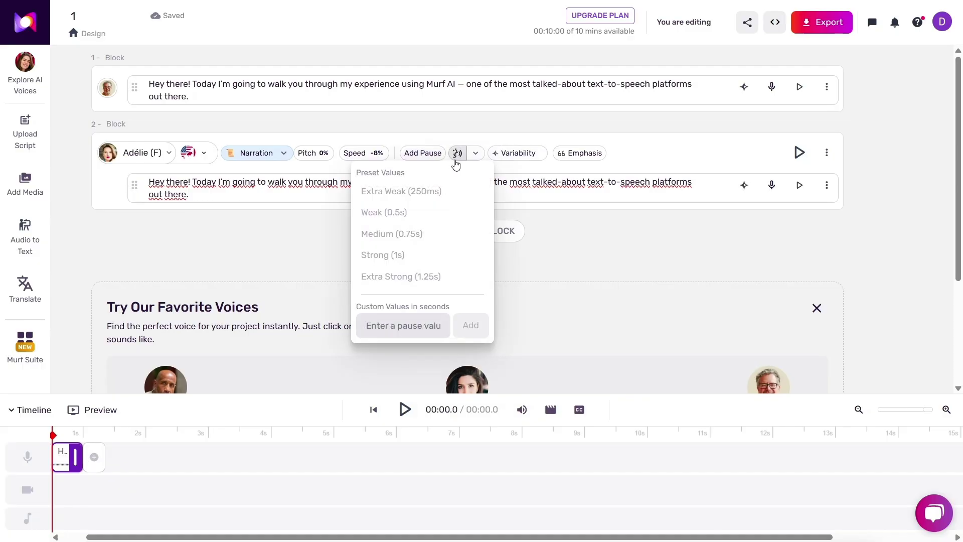
{"action": "left_click", "coordinate": [475, 155]}
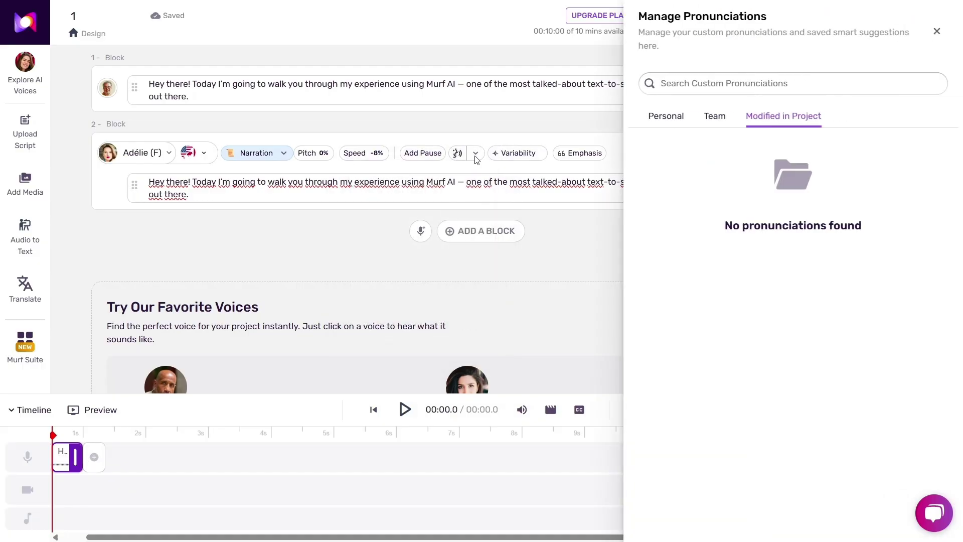
{"action": "left_click", "coordinate": [475, 156]}
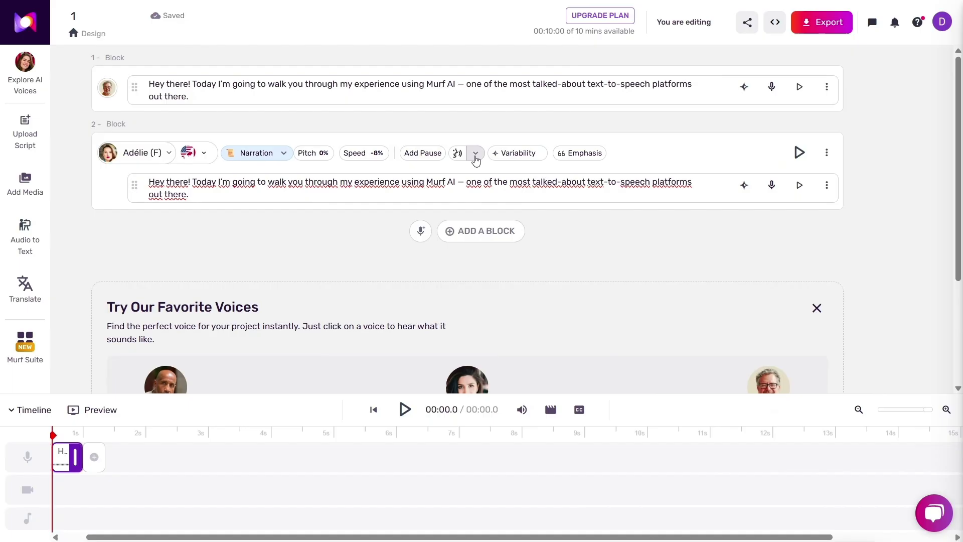
{"action": "left_click", "coordinate": [519, 156]}
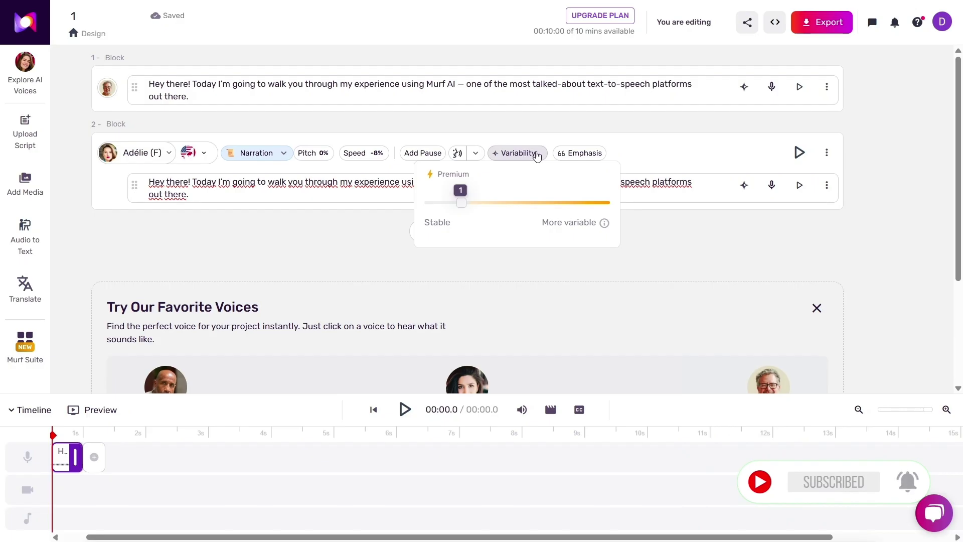
{"action": "left_click", "coordinate": [574, 152]}
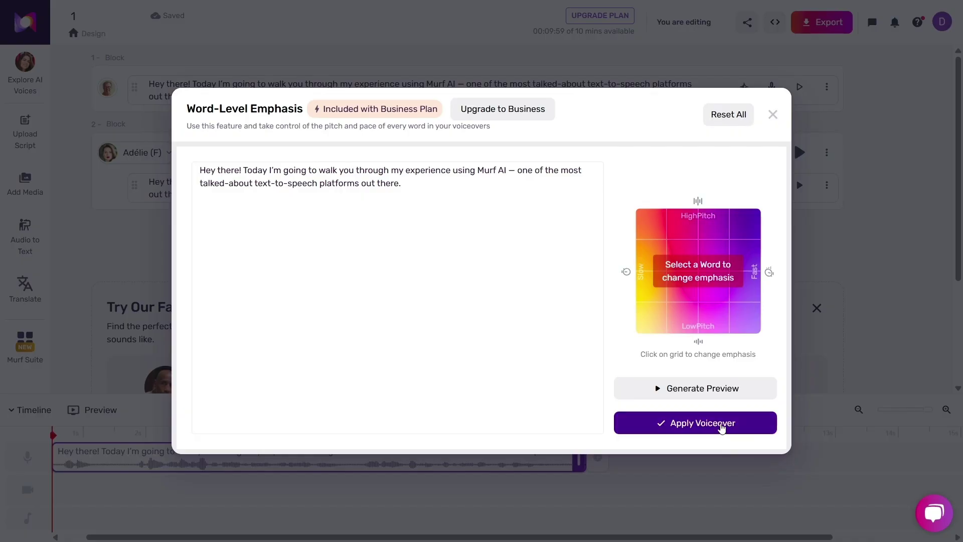
{"action": "left_click", "coordinate": [722, 425]}
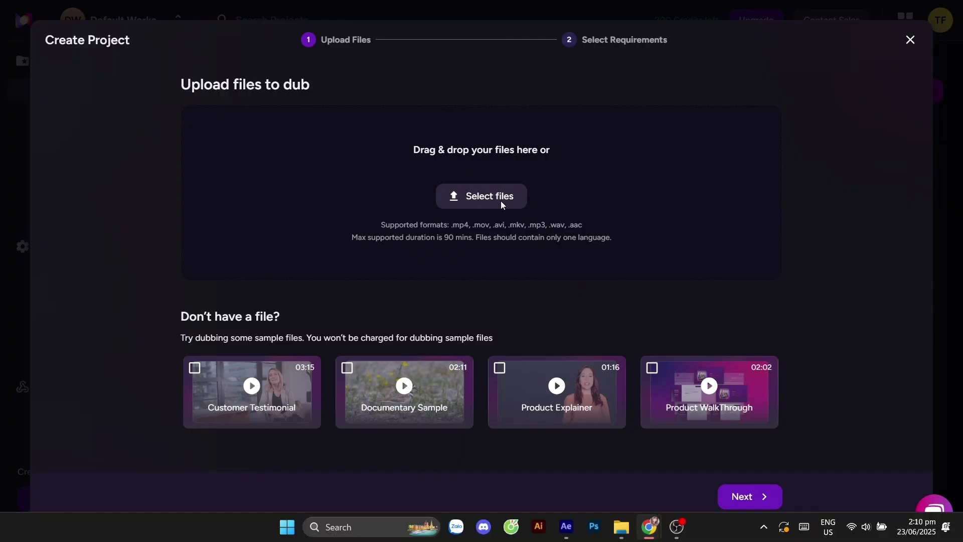
Step: Upload the Synthesia mp4 from Downloads and set English (UK) as the source language
{"action": "left_click", "coordinate": [500, 201]}
{"action": "left_click", "coordinate": [53, 166]}
{"action": "double_click", "coordinate": [408, 146]}
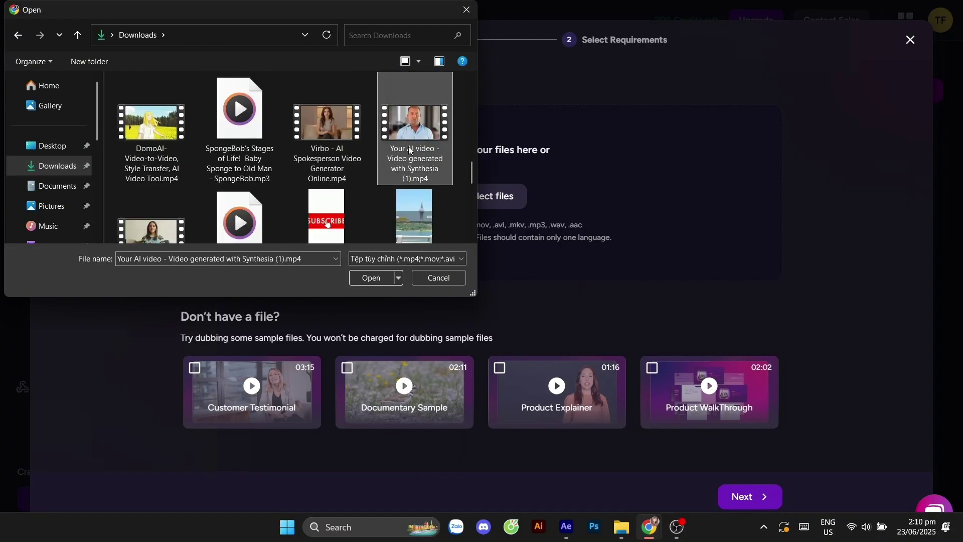
{"action": "left_click", "coordinate": [305, 191]}
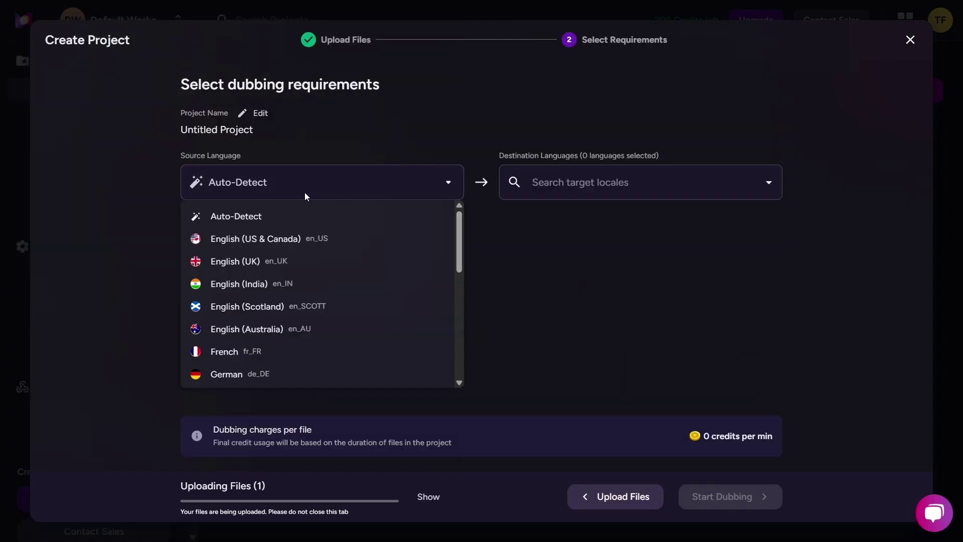
{"action": "left_click", "coordinate": [251, 260]}
Step: Add French as the dubbing project's destination language
{"action": "left_click", "coordinate": [621, 178]}
{"action": "type", "text": "viet"}
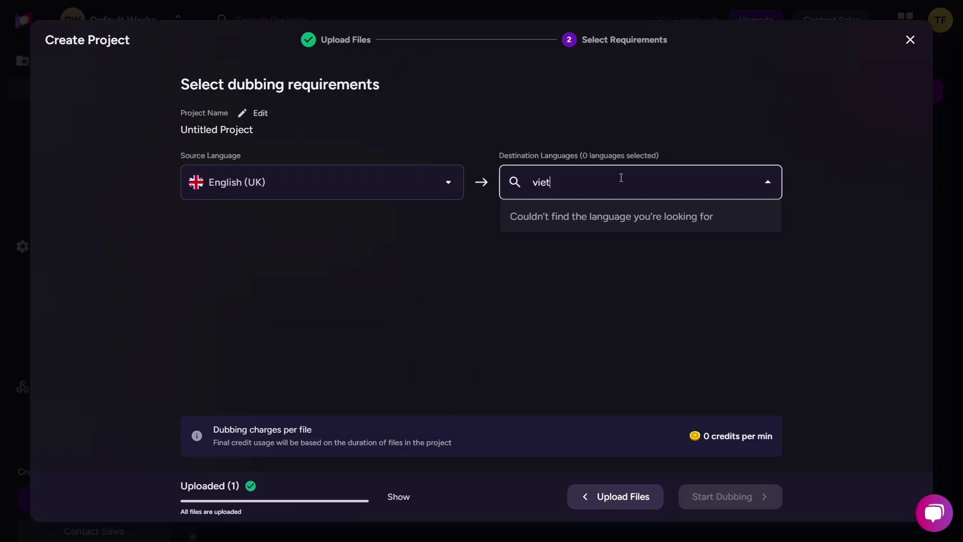
{"action": "key", "text": "BackSpace"}
{"action": "key", "text": "BackSpace"}
{"action": "key", "text": "BackSpace"}
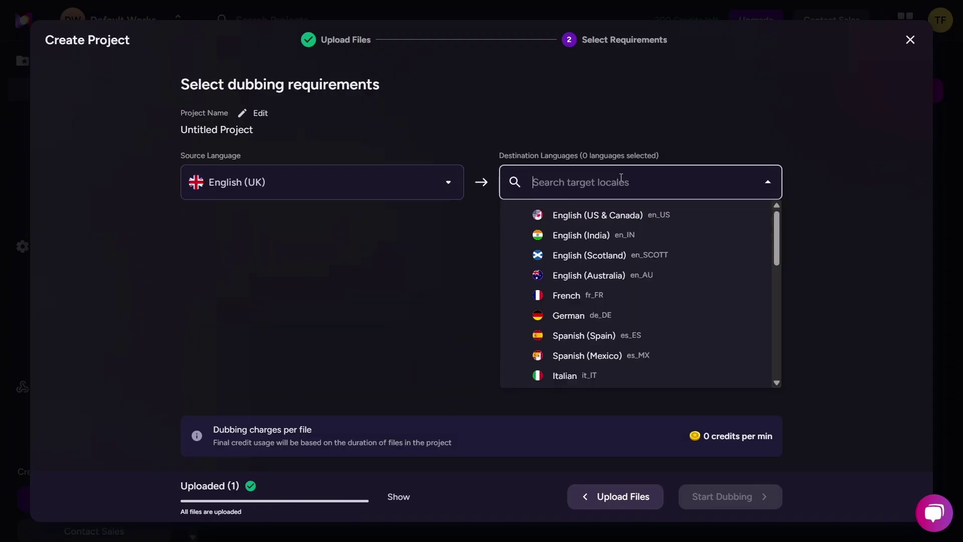
{"action": "scroll", "coordinate": [657, 273], "scroll_direction": "down", "scroll_amount": 5}
{"action": "scroll", "coordinate": [657, 273], "scroll_direction": "down", "scroll_amount": 3}
{"action": "scroll", "coordinate": [657, 273], "scroll_direction": "up", "scroll_amount": 8}
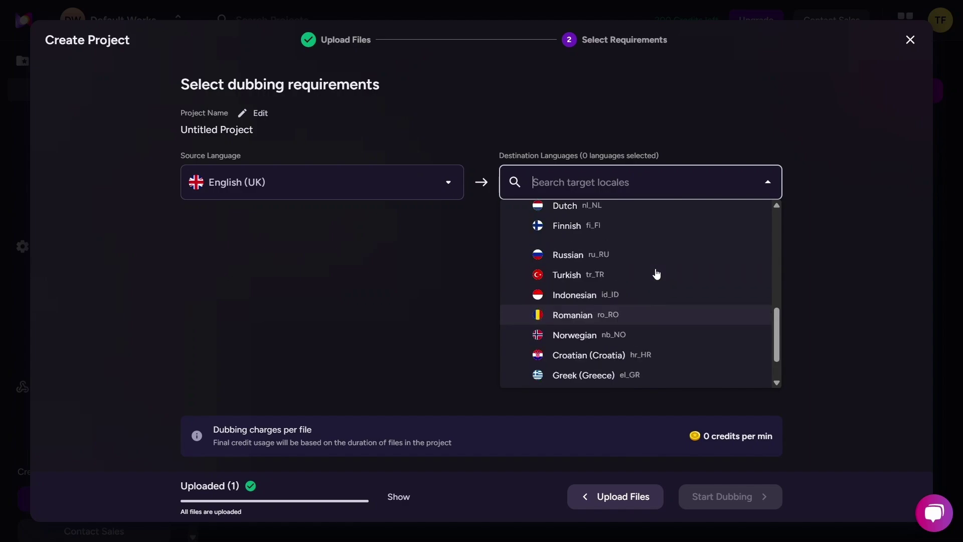
{"action": "left_click", "coordinate": [657, 296]}
{"action": "scroll", "coordinate": [662, 300], "scroll_direction": "down", "scroll_amount": 3}
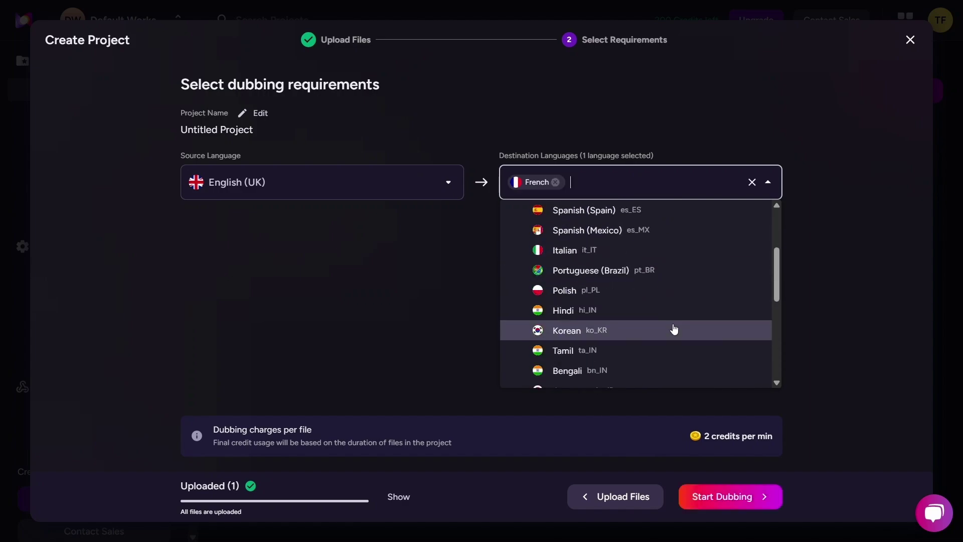
{"action": "left_click", "coordinate": [851, 335]}
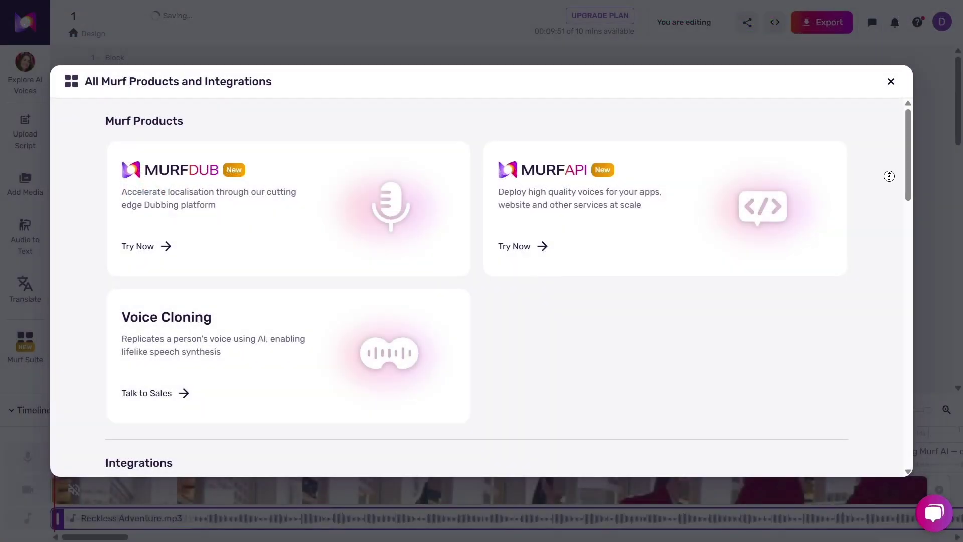
Step: Browse the All Murf Products list, view the Canva integration, then open the Stock Music media library
{"action": "scroll", "coordinate": [893, 197], "scroll_direction": "down", "scroll_amount": 3}
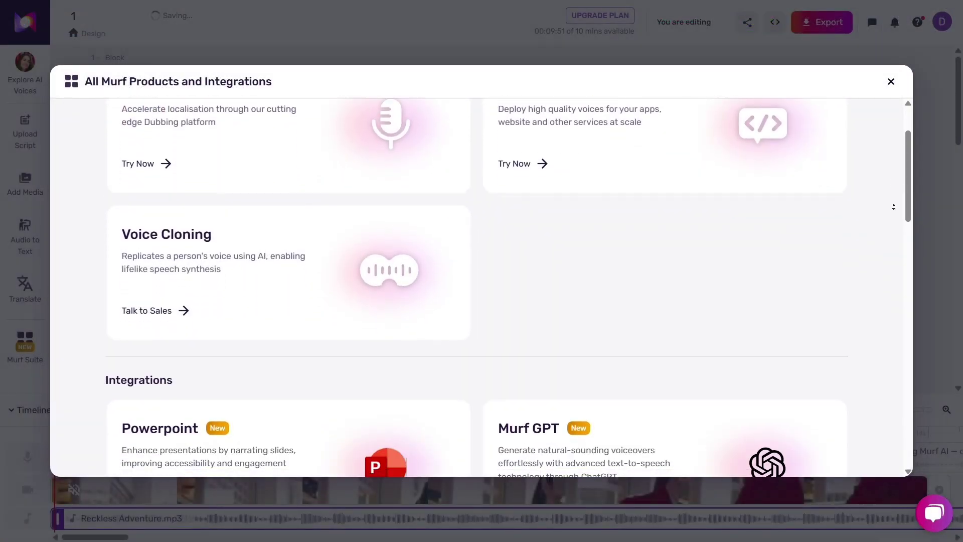
{"action": "scroll", "coordinate": [893, 207], "scroll_direction": "down", "scroll_amount": 3}
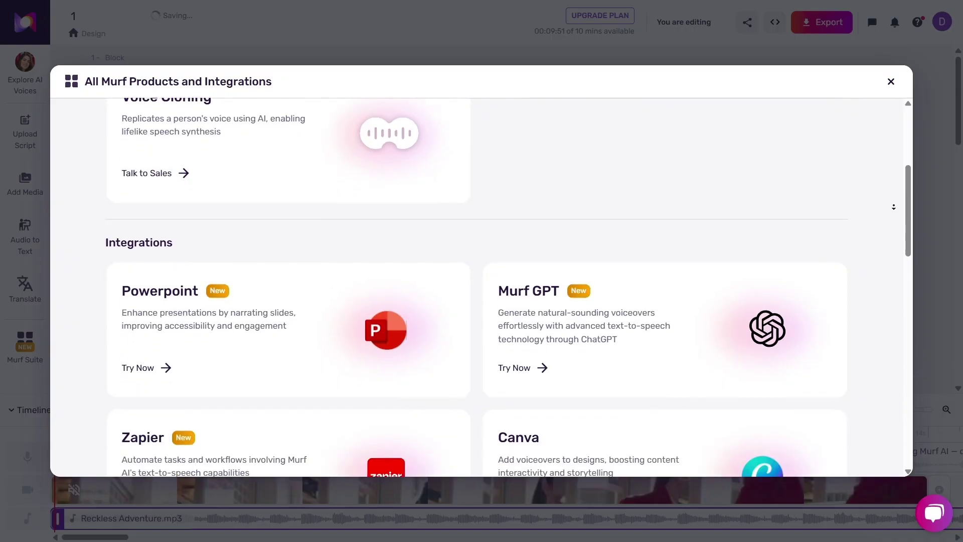
{"action": "scroll", "coordinate": [893, 206], "scroll_direction": "down", "scroll_amount": 3}
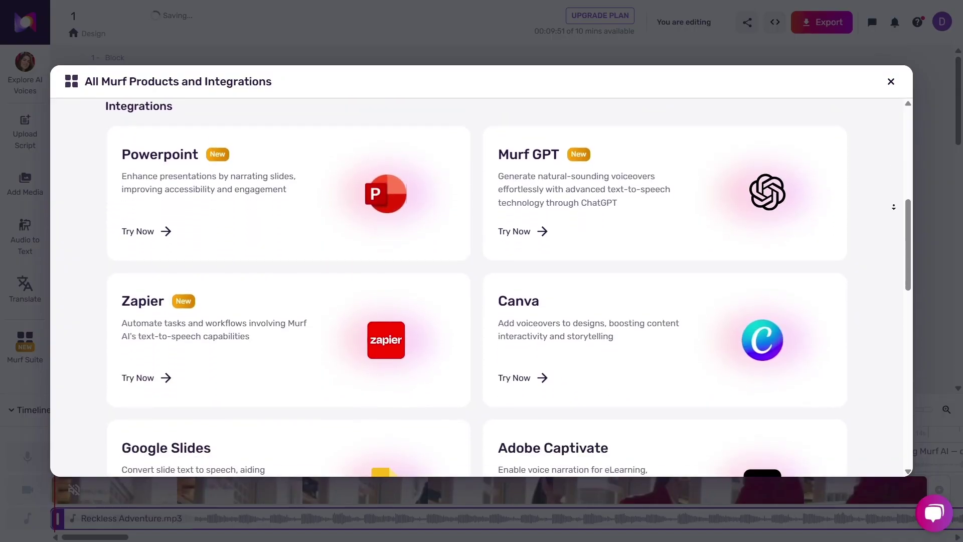
{"action": "scroll", "coordinate": [893, 206], "scroll_direction": "down", "scroll_amount": 3}
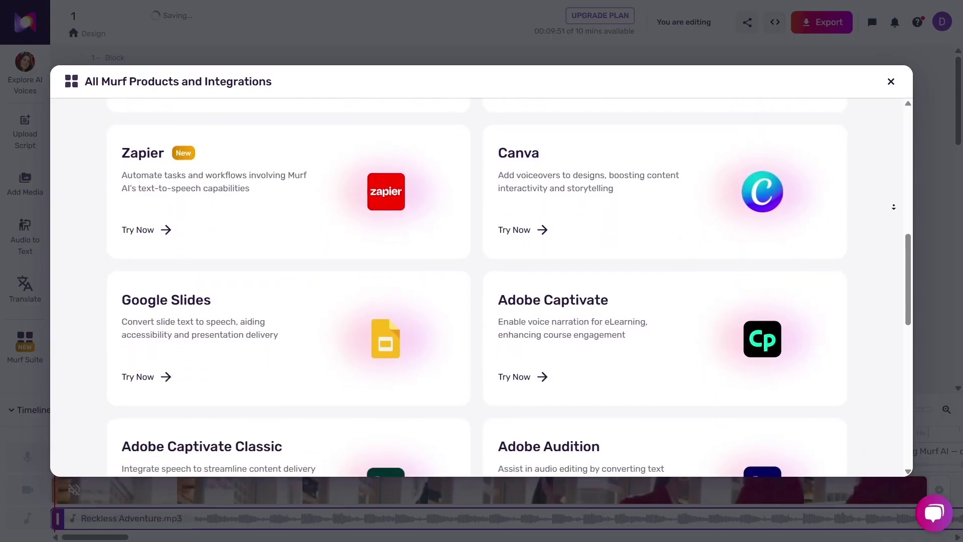
{"action": "scroll", "coordinate": [893, 207], "scroll_direction": "down", "scroll_amount": 3}
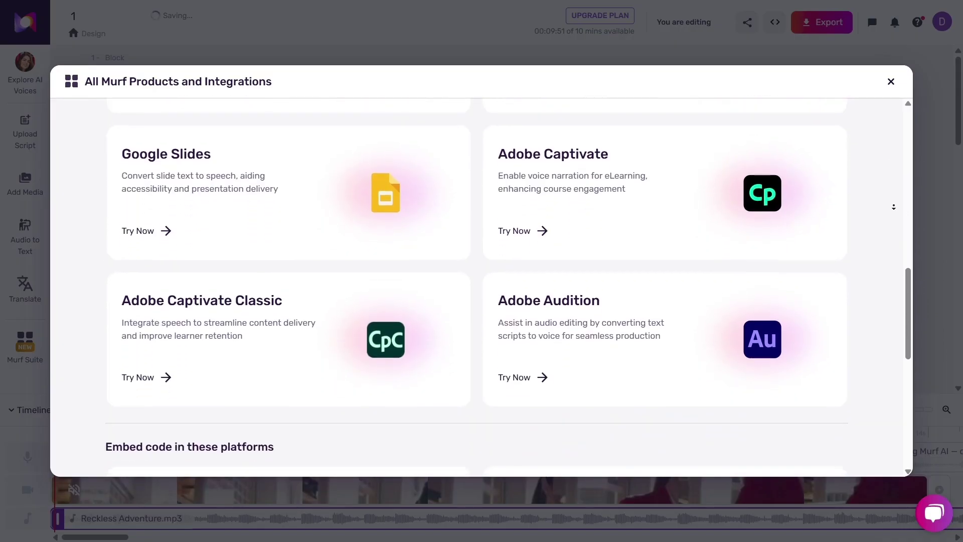
{"action": "scroll", "coordinate": [893, 207], "scroll_direction": "down", "scroll_amount": 3}
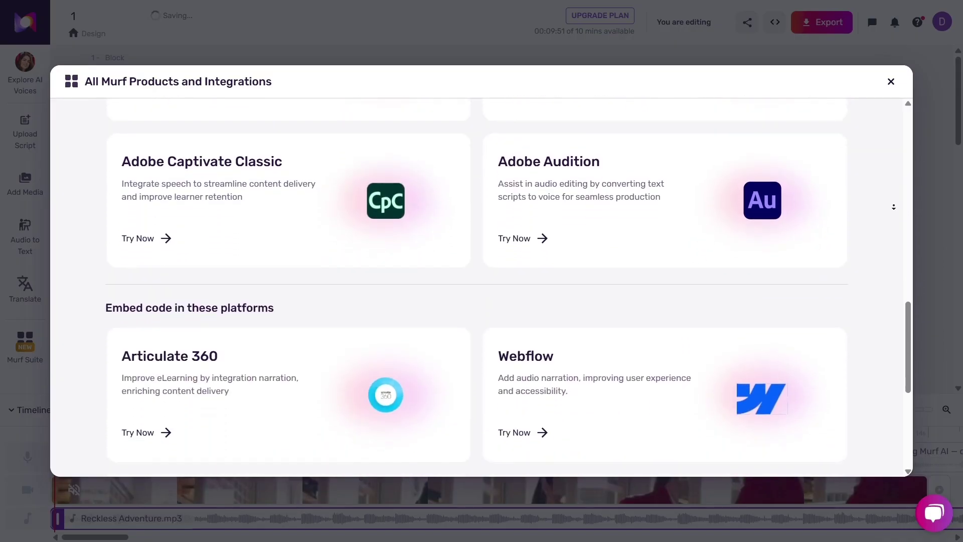
{"action": "scroll", "coordinate": [894, 207], "scroll_direction": "down", "scroll_amount": 3}
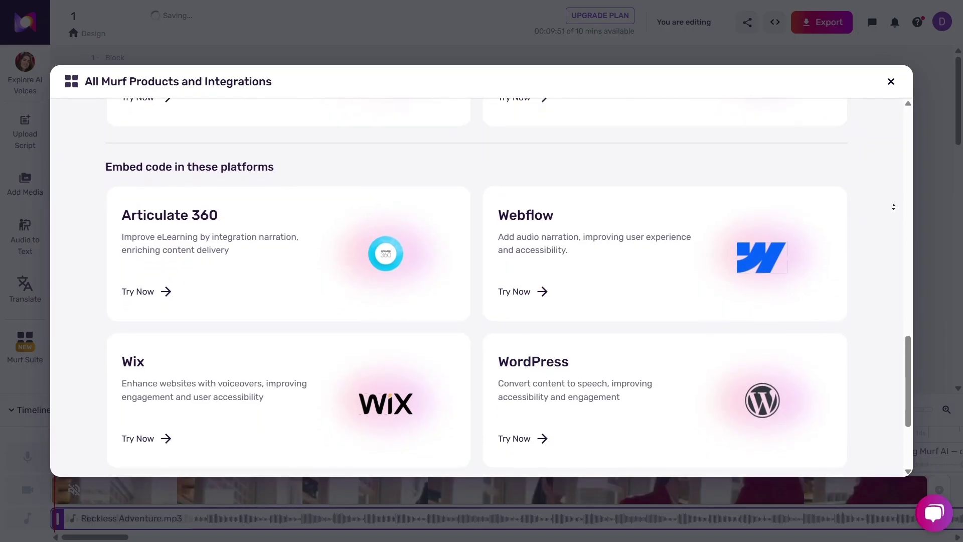
{"action": "scroll", "coordinate": [893, 206], "scroll_direction": "down", "scroll_amount": 3}
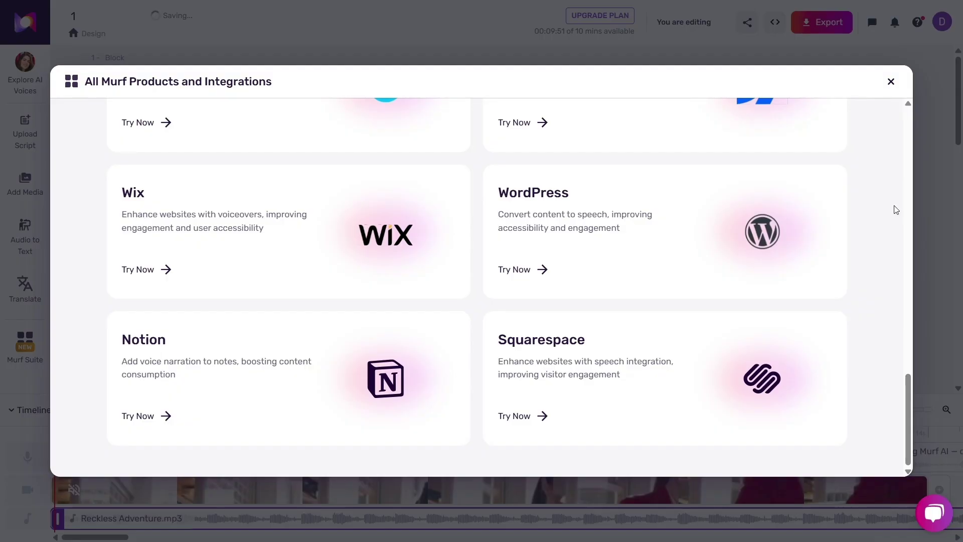
{"action": "scroll", "coordinate": [896, 209], "scroll_direction": "up", "scroll_amount": 6}
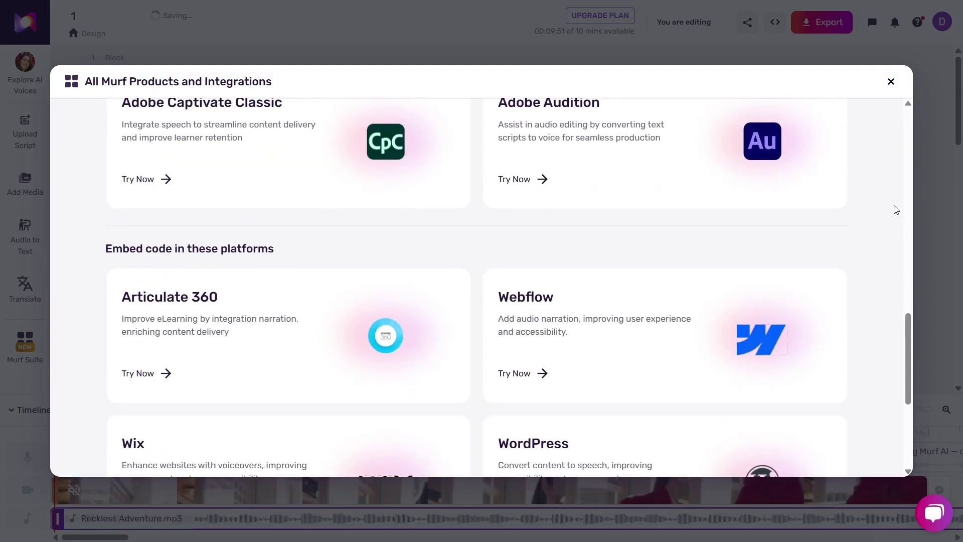
{"action": "scroll", "coordinate": [896, 209], "scroll_direction": "up", "scroll_amount": 8}
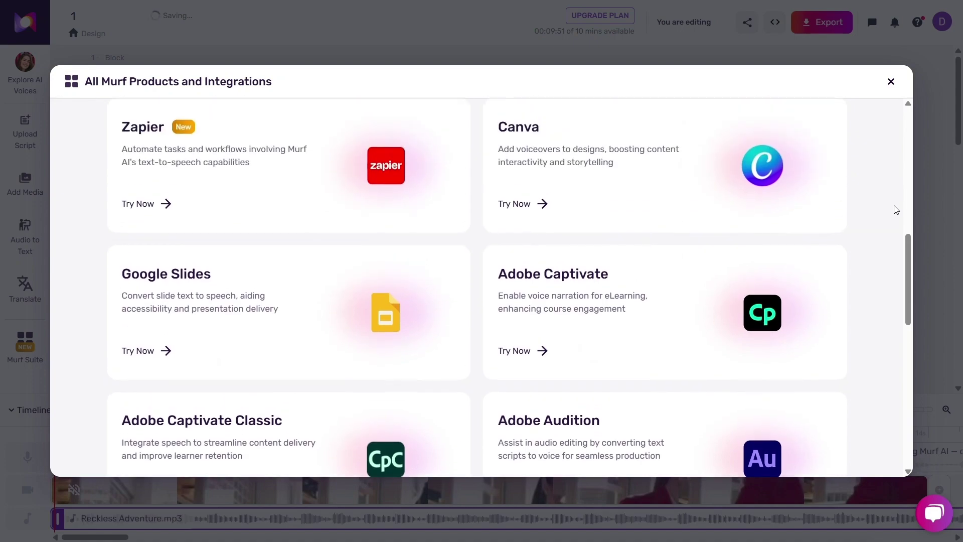
{"action": "scroll", "coordinate": [897, 209], "scroll_direction": "up", "scroll_amount": 1}
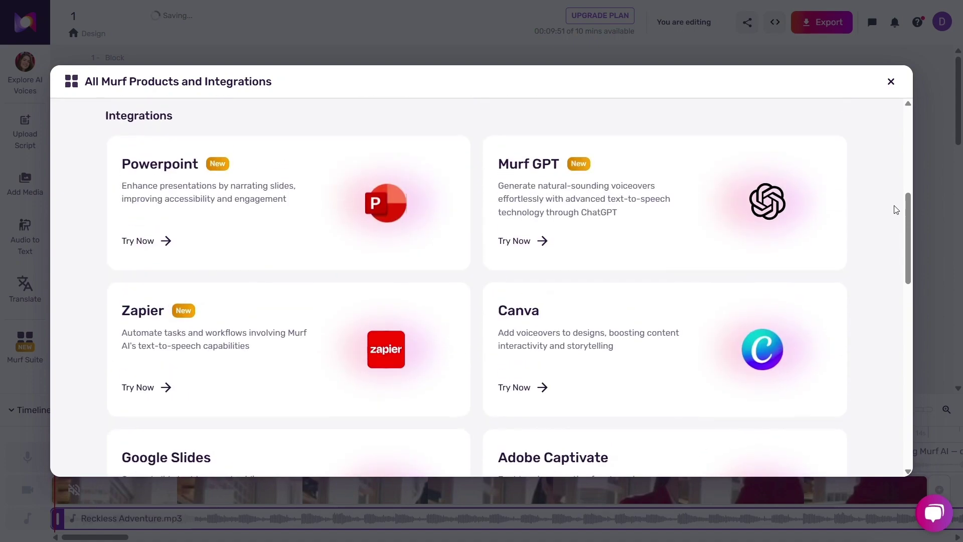
{"action": "scroll", "coordinate": [896, 209], "scroll_direction": "up", "scroll_amount": 3}
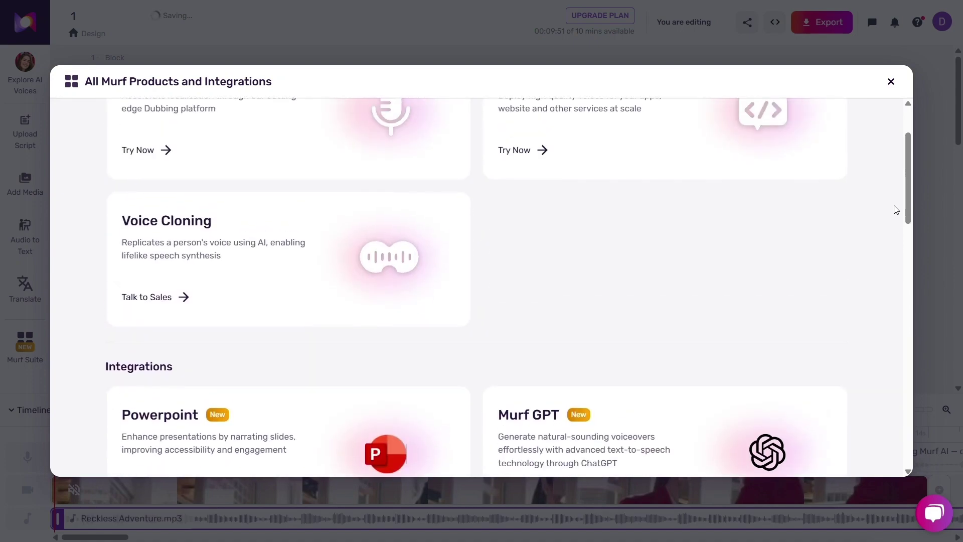
{"action": "scroll", "coordinate": [896, 209], "scroll_direction": "down", "scroll_amount": 3}
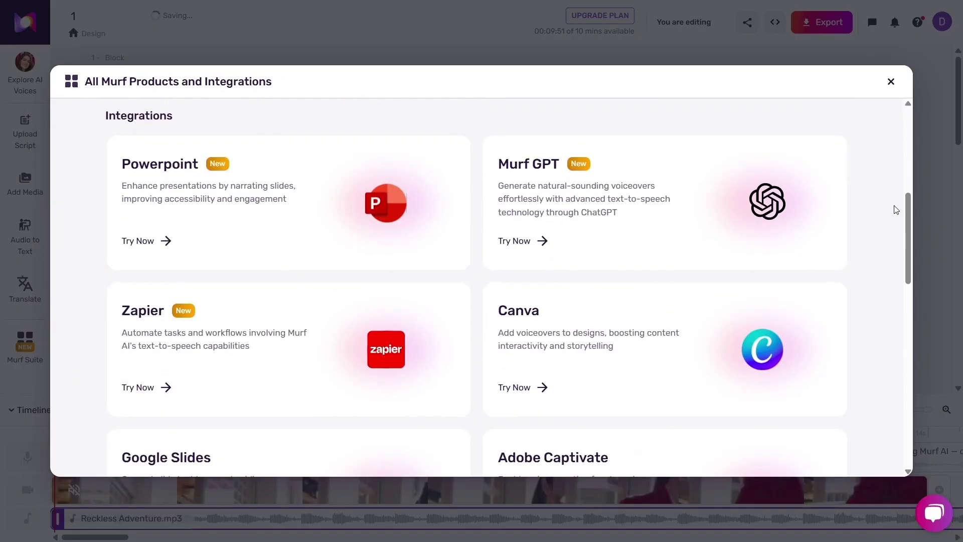
{"action": "left_click", "coordinate": [751, 343]}
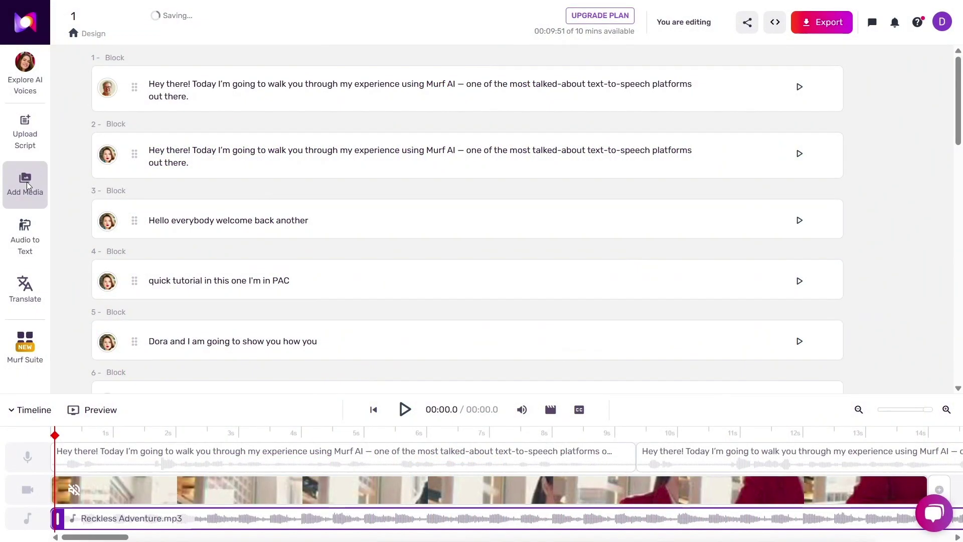
{"action": "left_click", "coordinate": [26, 182]}
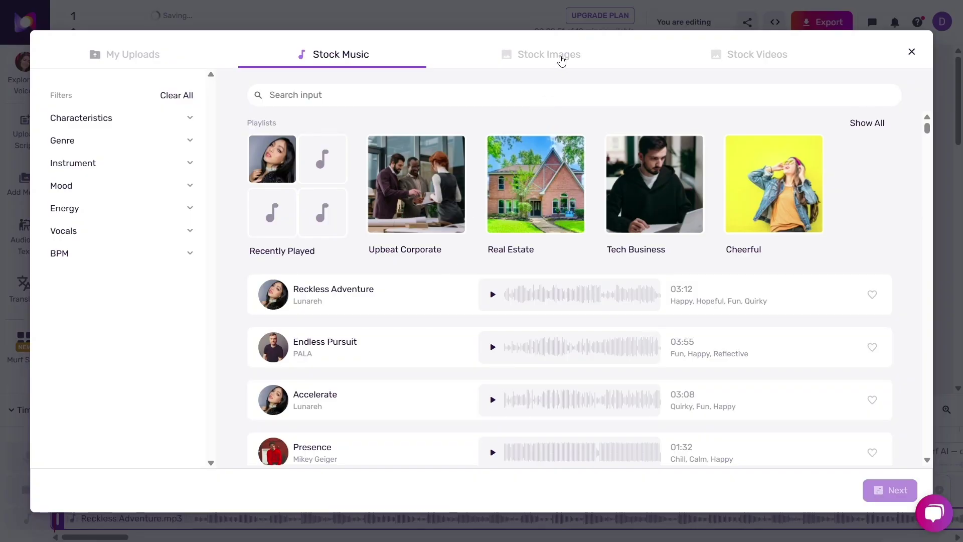
Step: Browse the Stock Images and Stock Videos tabs, then switch to the empty My Uploads section
{"action": "left_click", "coordinate": [562, 61]}
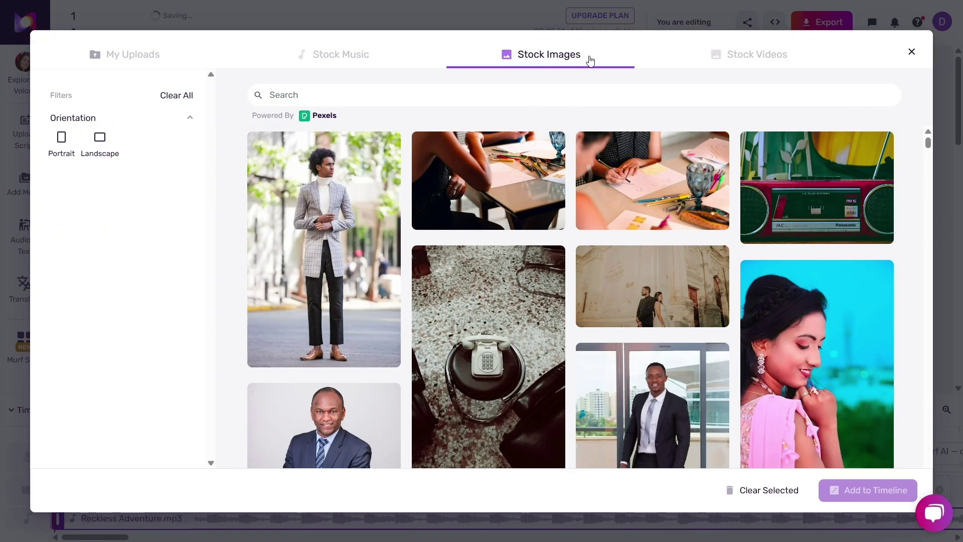
{"action": "left_click", "coordinate": [763, 63]}
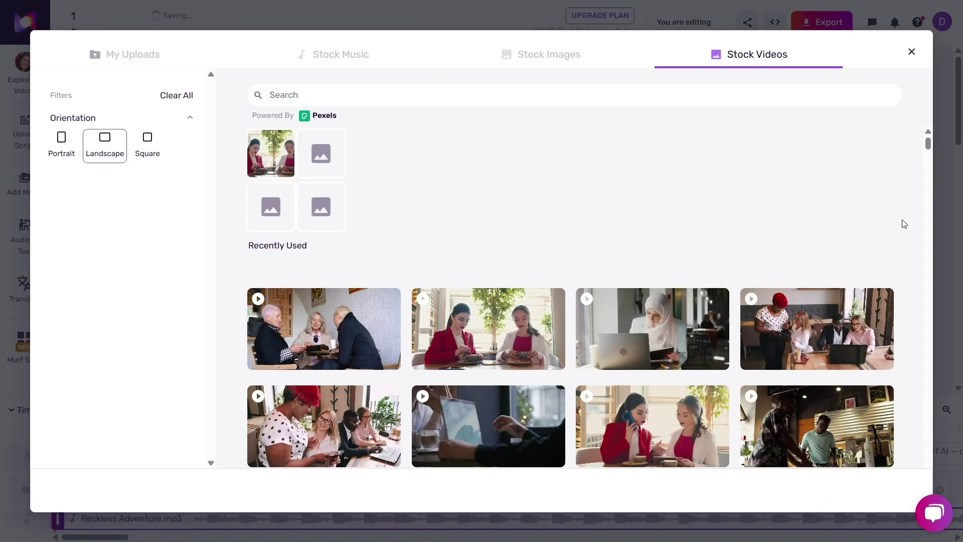
{"action": "scroll", "coordinate": [905, 224], "scroll_direction": "down", "scroll_amount": 6}
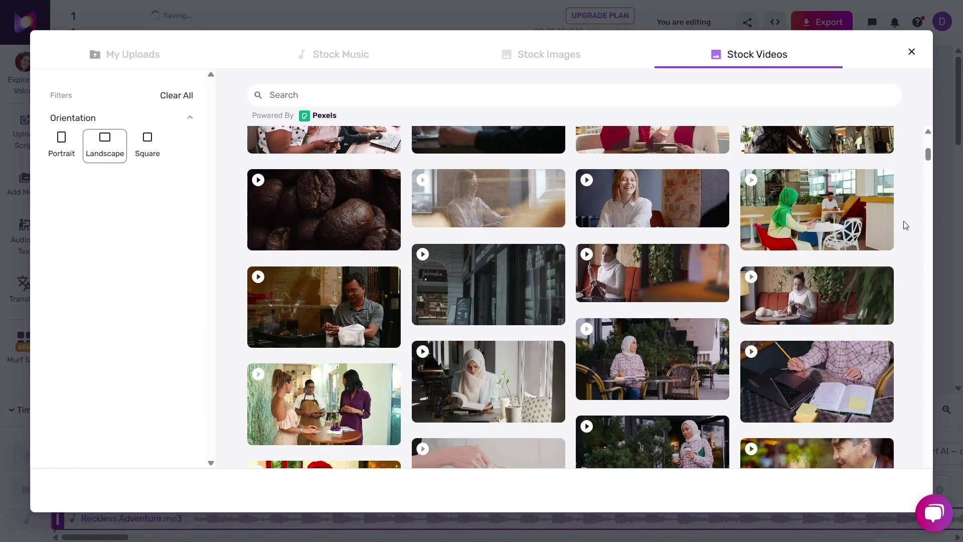
{"action": "scroll", "coordinate": [905, 225], "scroll_direction": "down", "scroll_amount": 5}
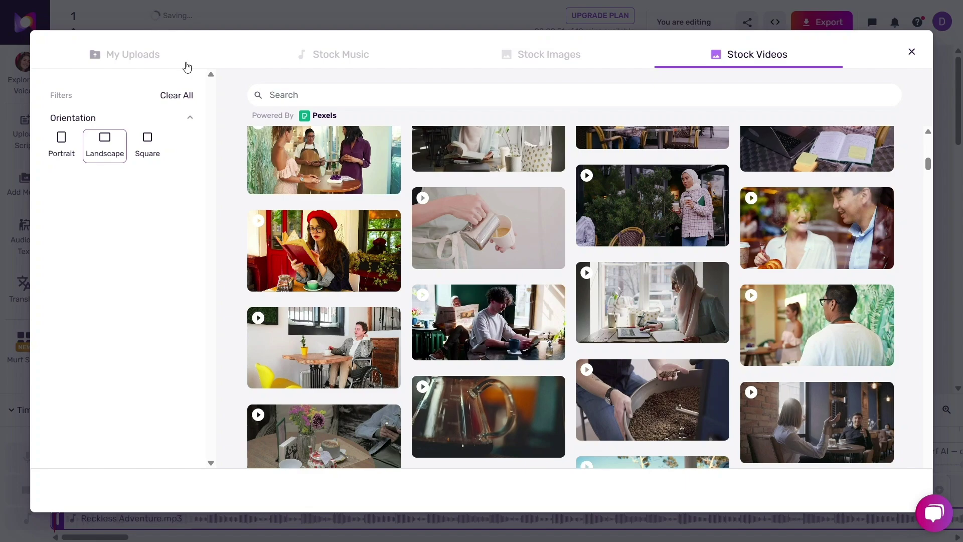
{"action": "left_click", "coordinate": [160, 61]}
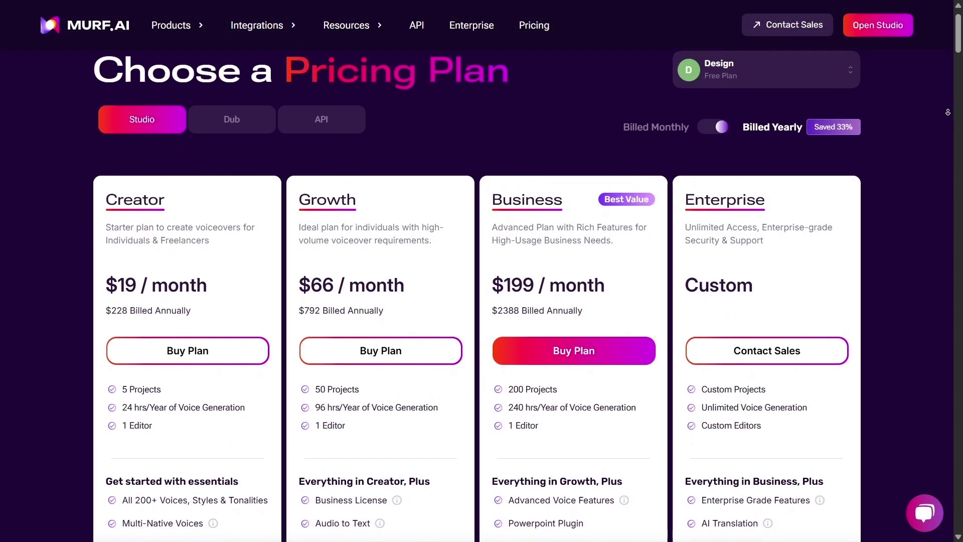
Step: Scroll through the pricing page's Compare All Features table down to the Business Hub features
{"action": "scroll", "coordinate": [481, 291], "scroll_direction": "down", "scroll_amount": 1}
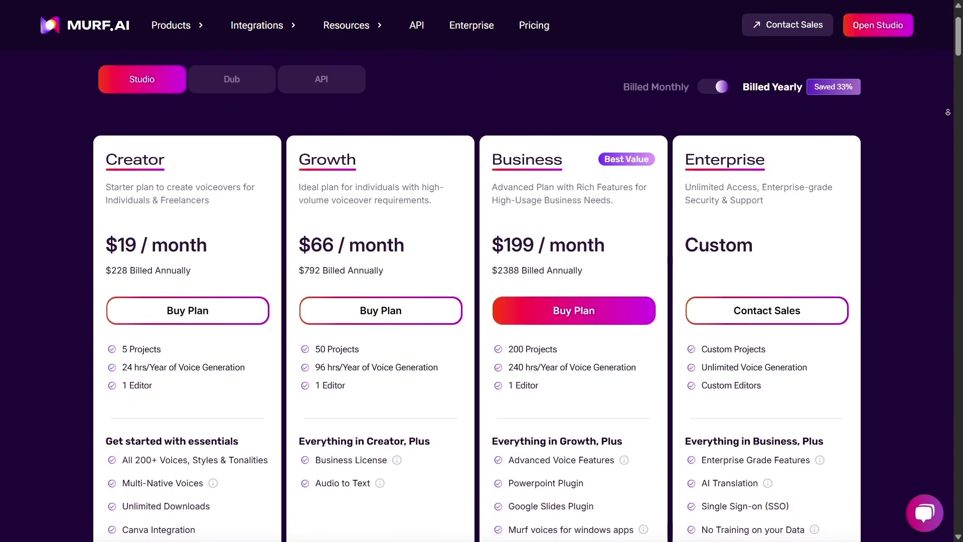
{"action": "scroll", "coordinate": [947, 112], "scroll_direction": "down", "scroll_amount": 1}
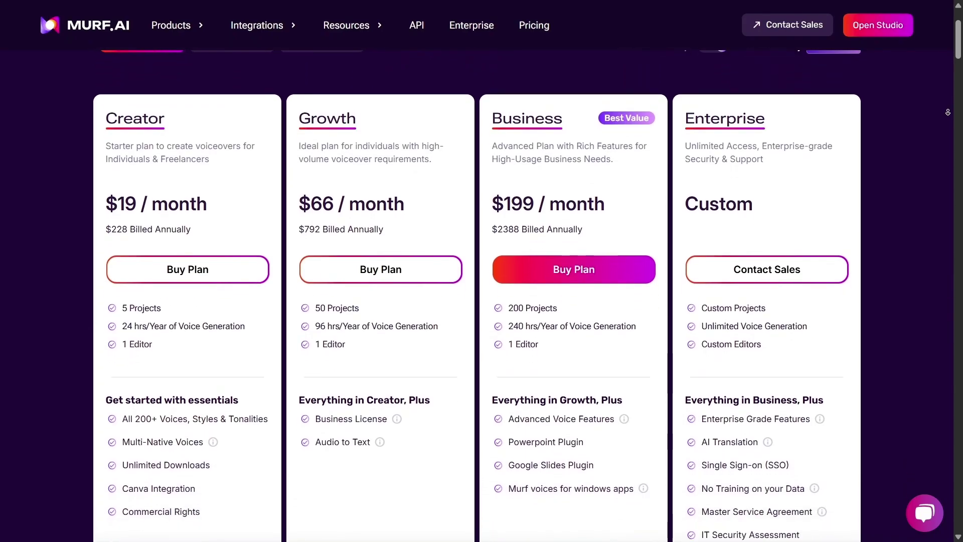
{"action": "scroll", "coordinate": [948, 112], "scroll_direction": "down", "scroll_amount": 1}
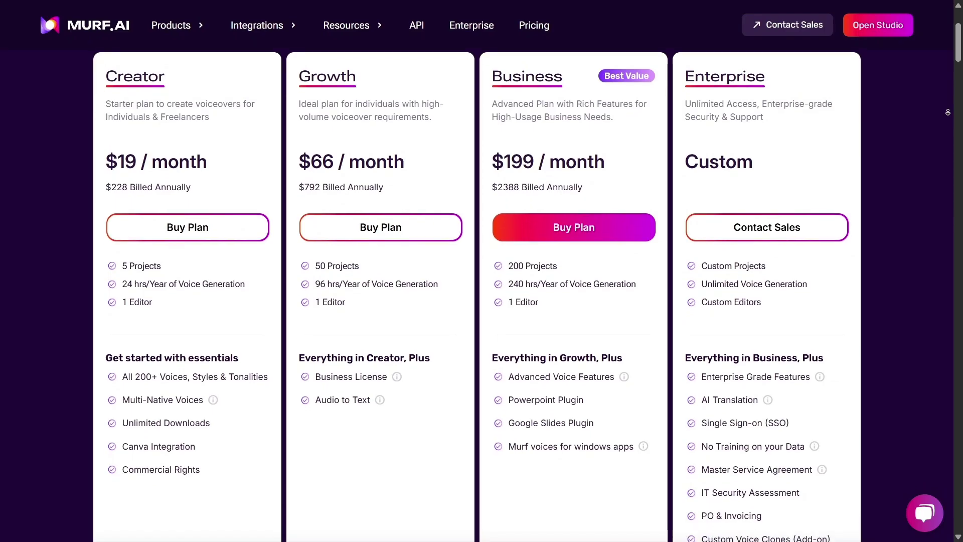
{"action": "scroll", "coordinate": [948, 112], "scroll_direction": "down", "scroll_amount": 1}
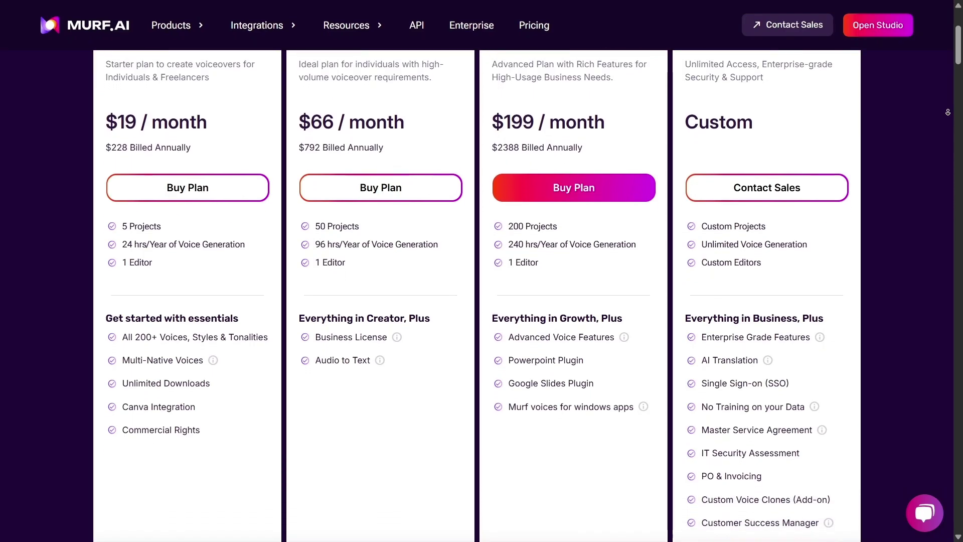
{"action": "scroll", "coordinate": [948, 112], "scroll_direction": "down", "scroll_amount": 1}
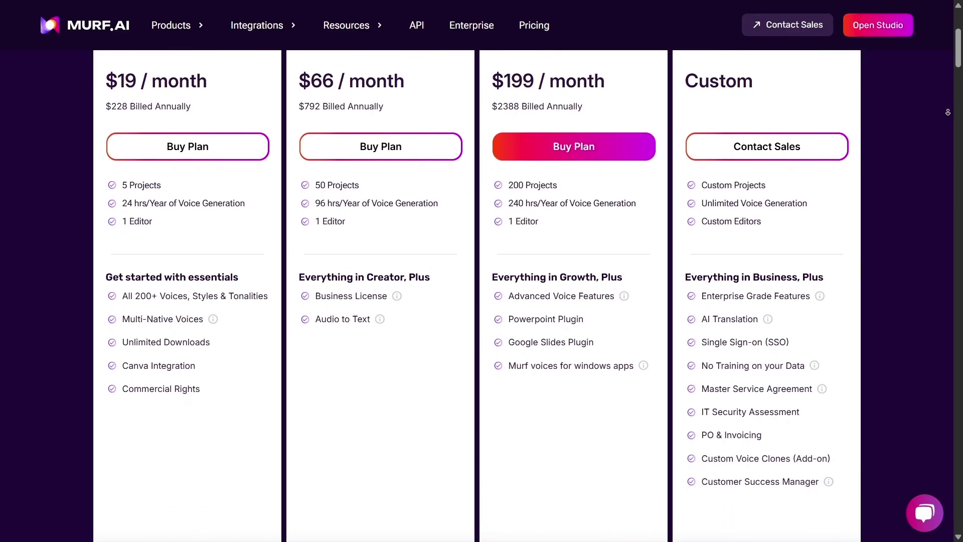
{"action": "scroll", "coordinate": [948, 113], "scroll_direction": "down", "scroll_amount": 1}
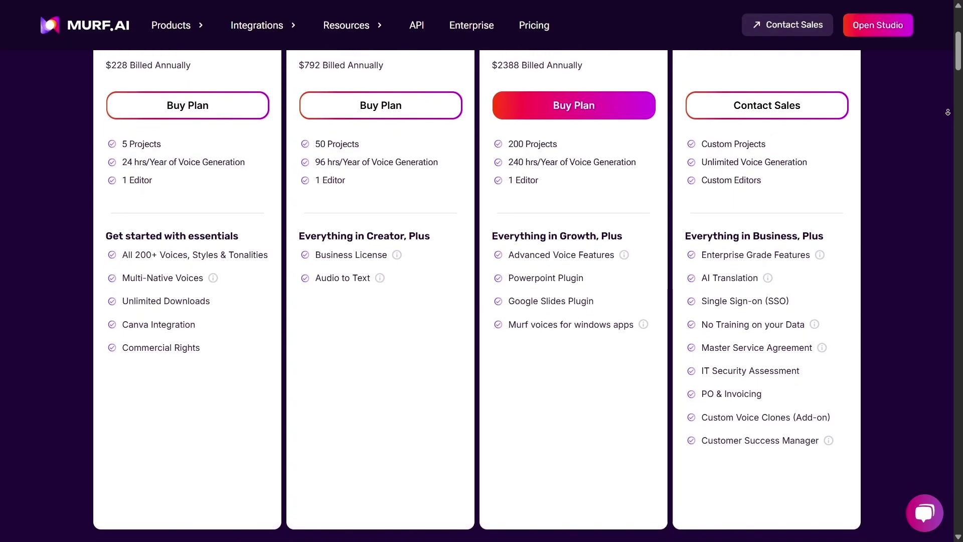
{"action": "scroll", "coordinate": [948, 113], "scroll_direction": "down", "scroll_amount": 1}
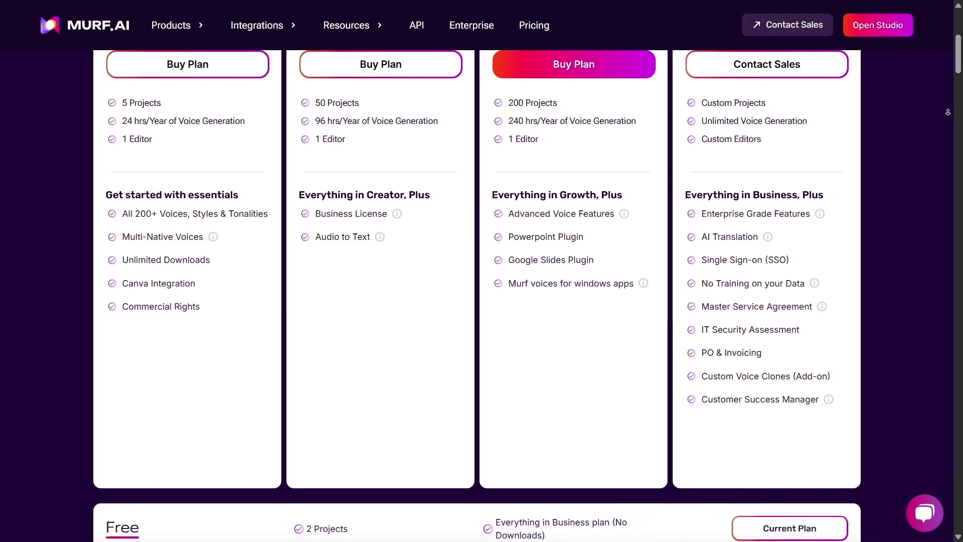
{"action": "scroll", "coordinate": [948, 112], "scroll_direction": "down", "scroll_amount": 1}
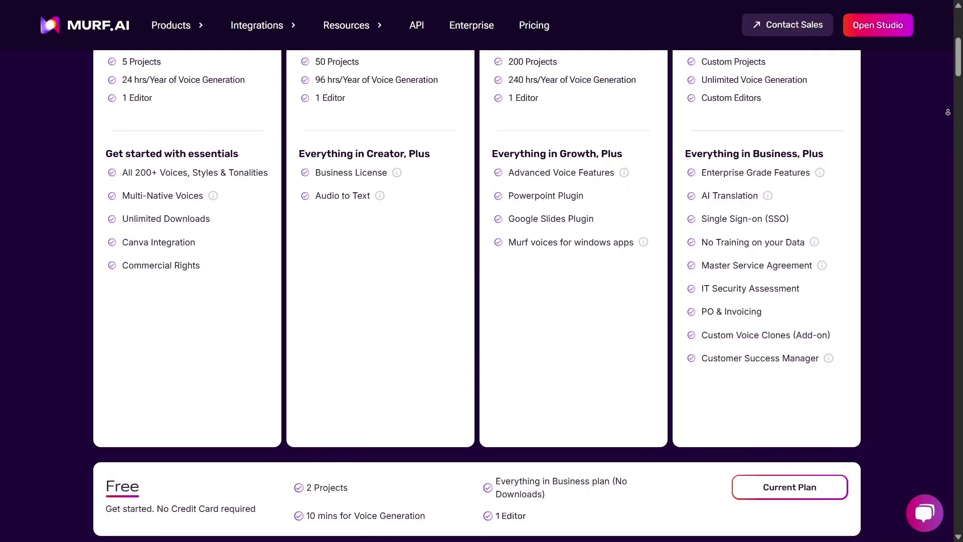
{"action": "scroll", "coordinate": [948, 112], "scroll_direction": "down", "scroll_amount": 1}
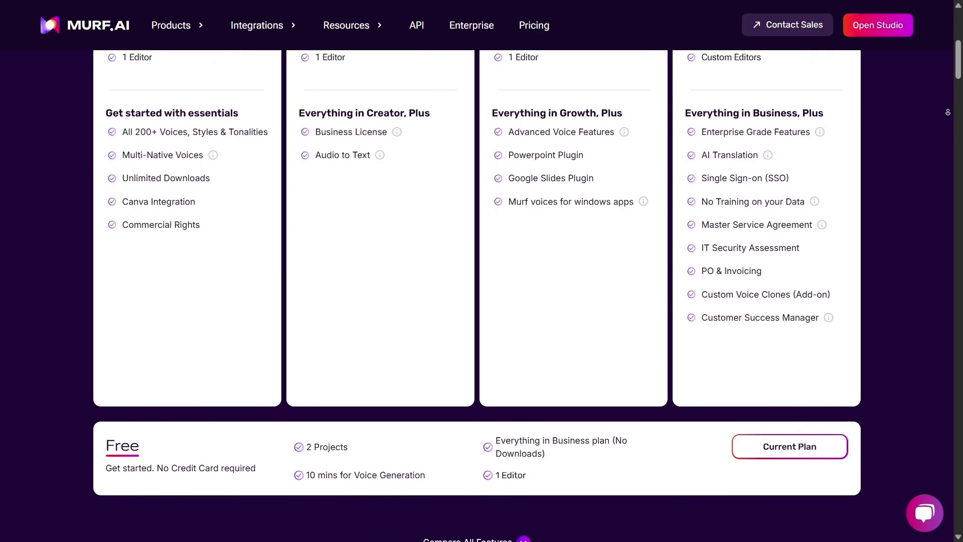
{"action": "scroll", "coordinate": [948, 112], "scroll_direction": "down", "scroll_amount": 1}
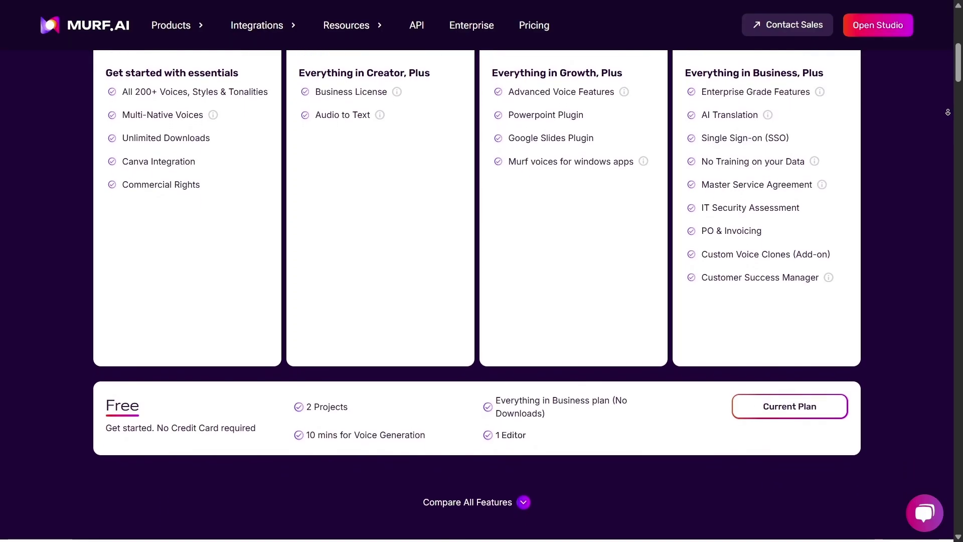
{"action": "scroll", "coordinate": [947, 113], "scroll_direction": "down", "scroll_amount": 1}
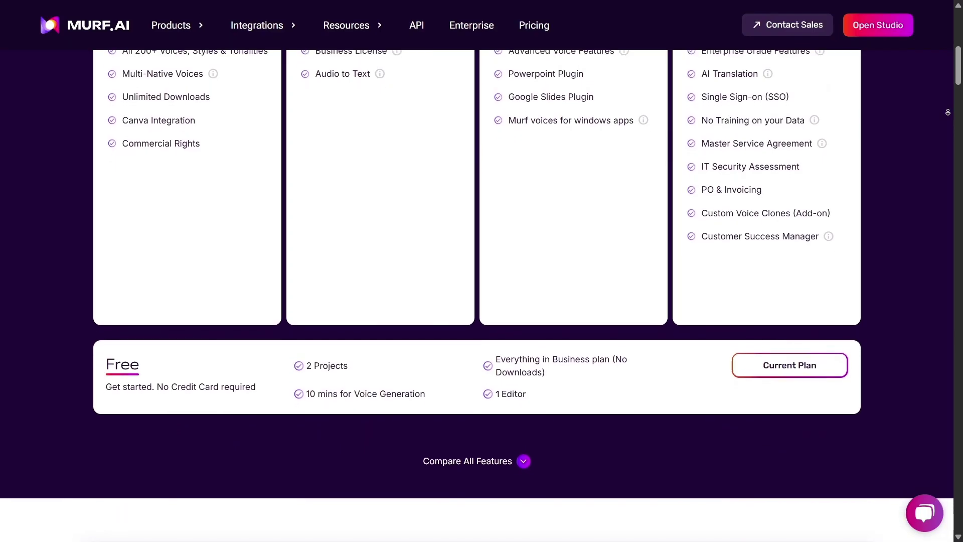
{"action": "scroll", "coordinate": [948, 112], "scroll_direction": "down", "scroll_amount": 1}
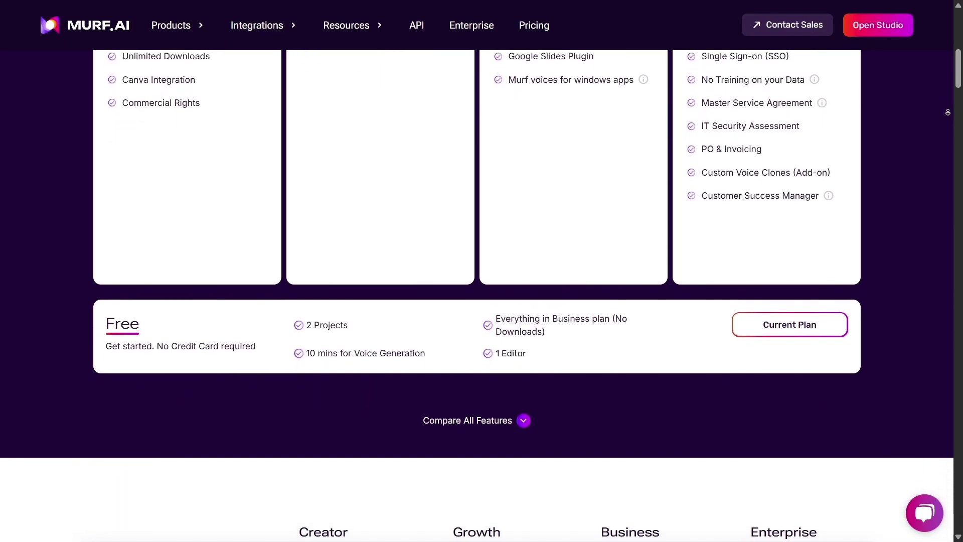
{"action": "scroll", "coordinate": [948, 112], "scroll_direction": "down", "scroll_amount": 1}
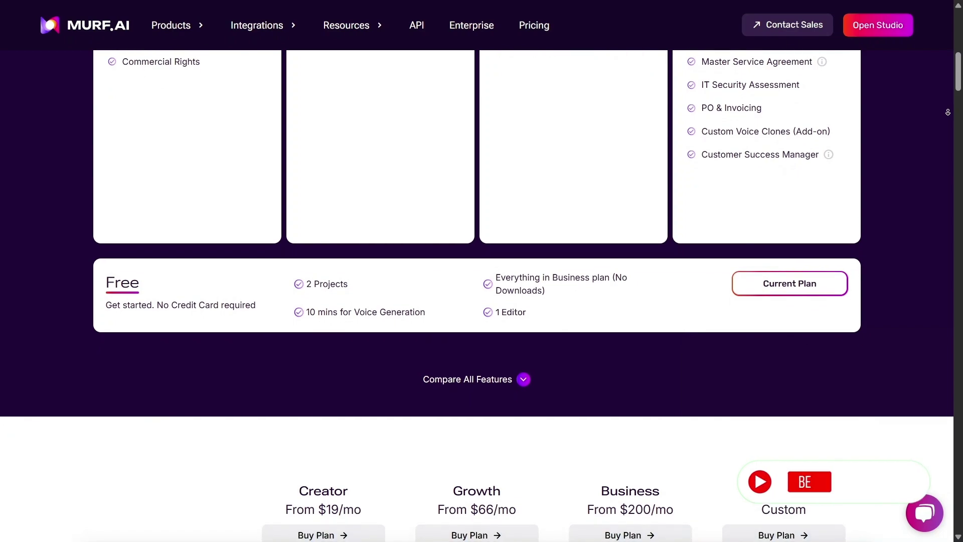
{"action": "scroll", "coordinate": [948, 112], "scroll_direction": "down", "scroll_amount": 1}
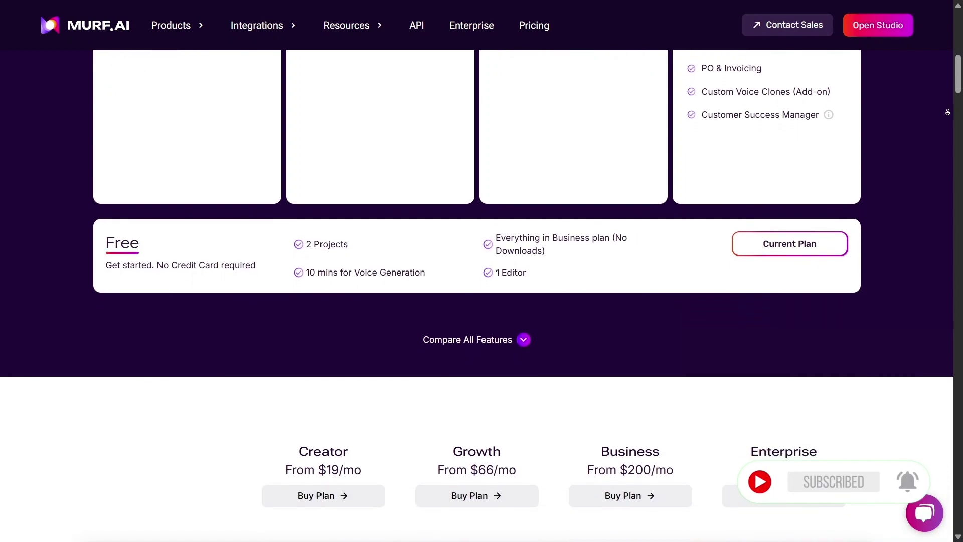
{"action": "scroll", "coordinate": [948, 112], "scroll_direction": "down", "scroll_amount": 1}
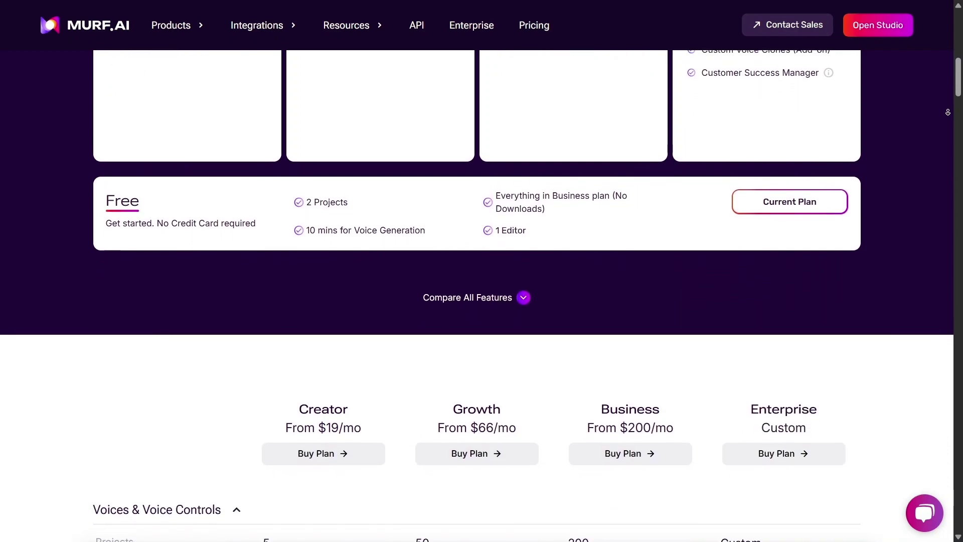
{"action": "scroll", "coordinate": [948, 112], "scroll_direction": "down", "scroll_amount": 1}
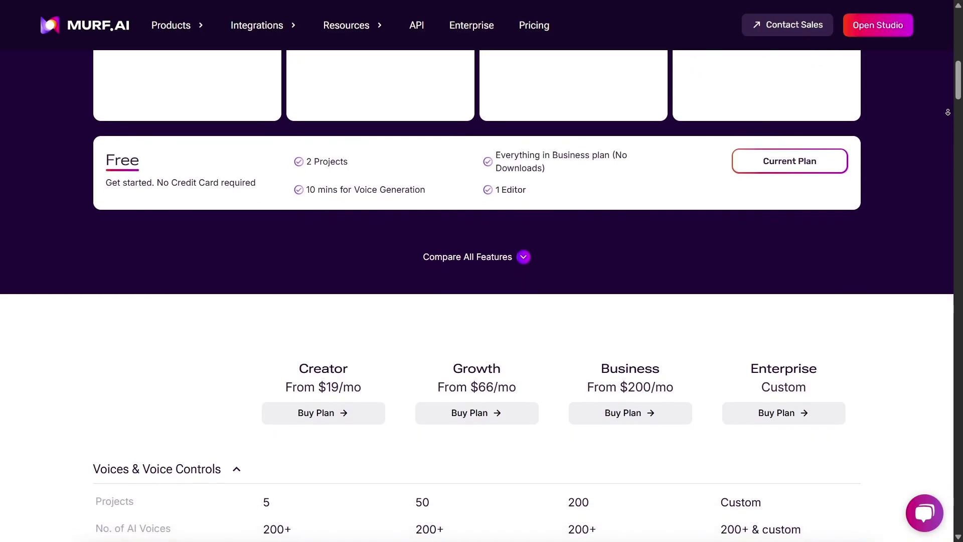
{"action": "scroll", "coordinate": [948, 112], "scroll_direction": "down", "scroll_amount": 1}
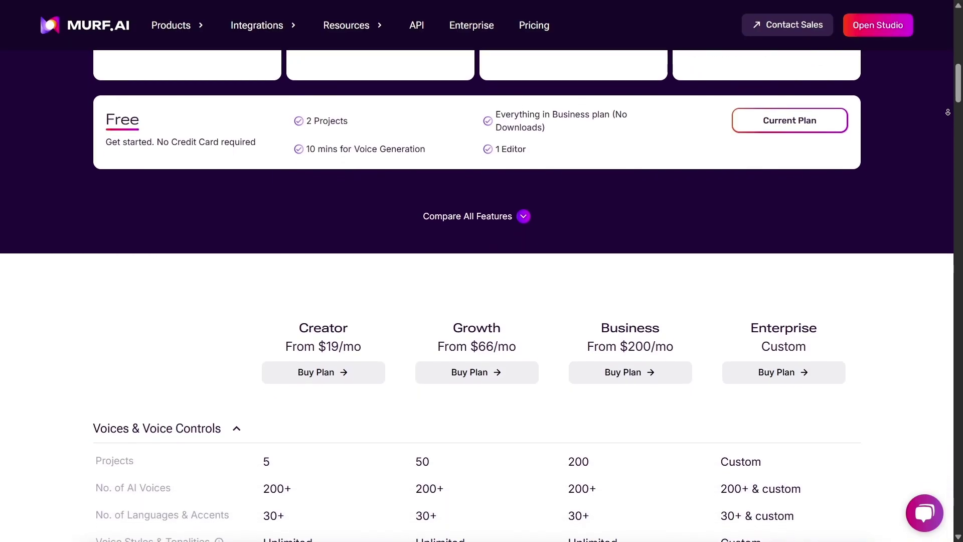
{"action": "scroll", "coordinate": [947, 112], "scroll_direction": "down", "scroll_amount": 1}
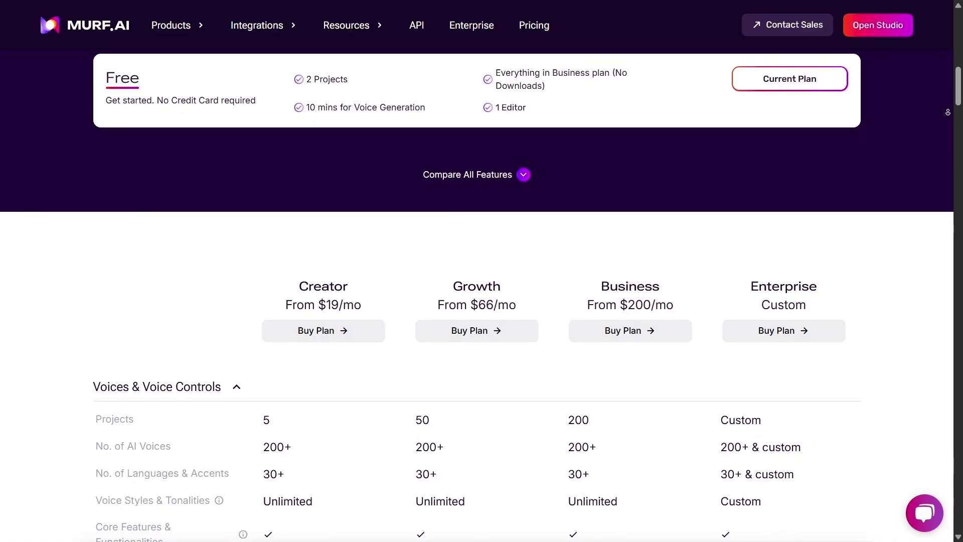
{"action": "scroll", "coordinate": [948, 112], "scroll_direction": "down", "scroll_amount": 1}
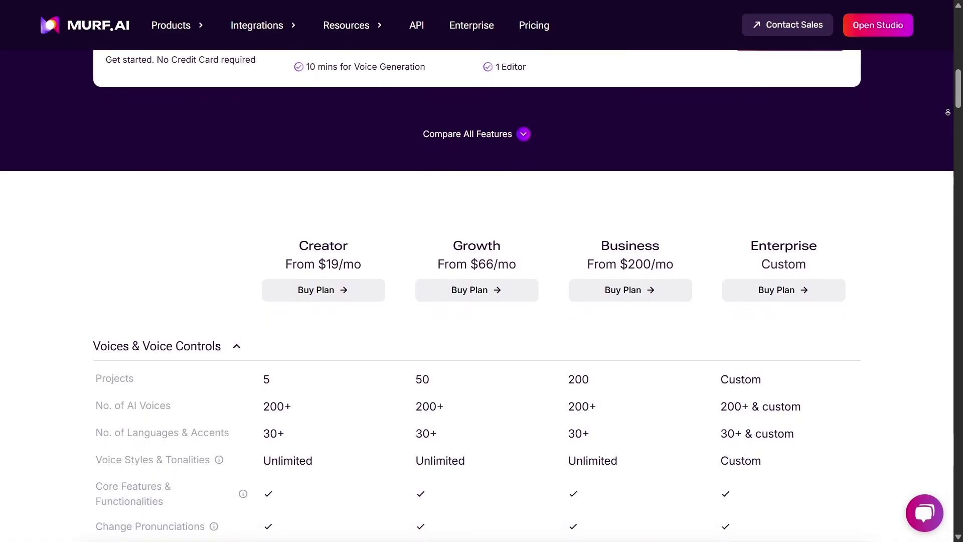
{"action": "scroll", "coordinate": [948, 112], "scroll_direction": "down", "scroll_amount": 1}
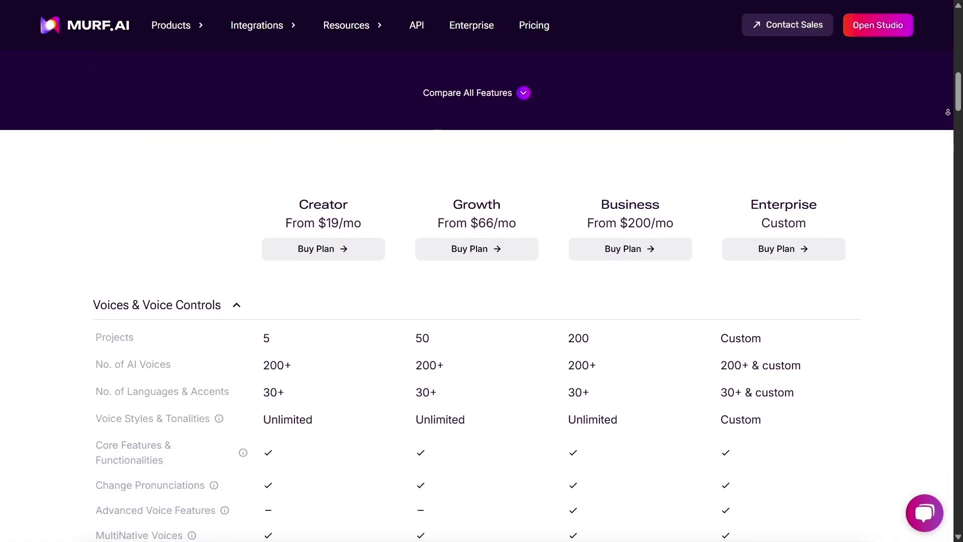
{"action": "scroll", "coordinate": [948, 112], "scroll_direction": "down", "scroll_amount": 1}
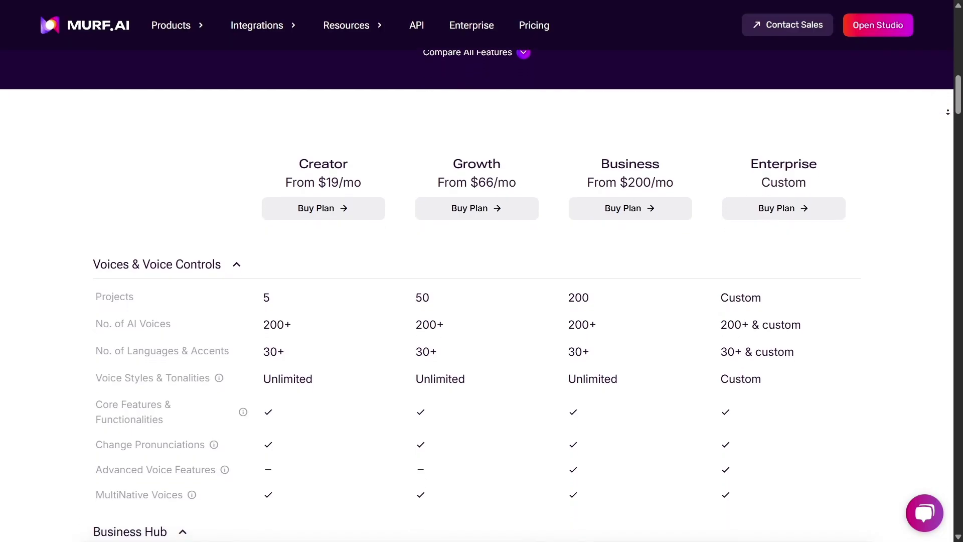
{"action": "scroll", "coordinate": [947, 112], "scroll_direction": "down", "scroll_amount": 1}
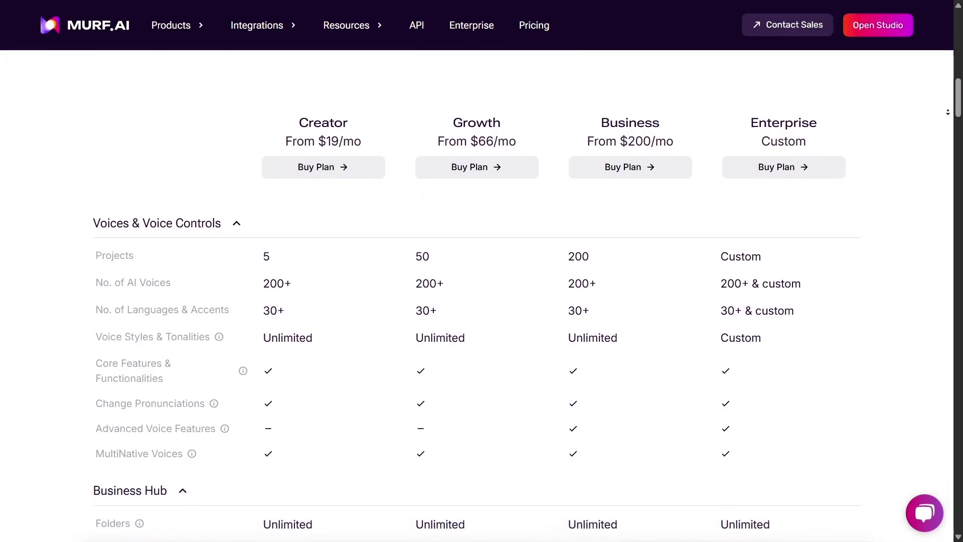
{"action": "scroll", "coordinate": [948, 112], "scroll_direction": "down", "scroll_amount": 1}
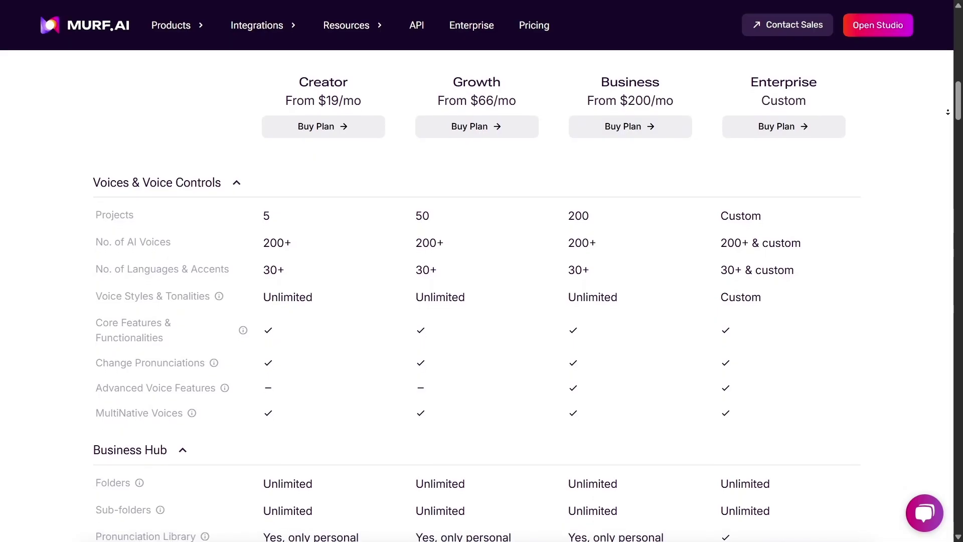
{"action": "scroll", "coordinate": [948, 112], "scroll_direction": "down", "scroll_amount": 1}
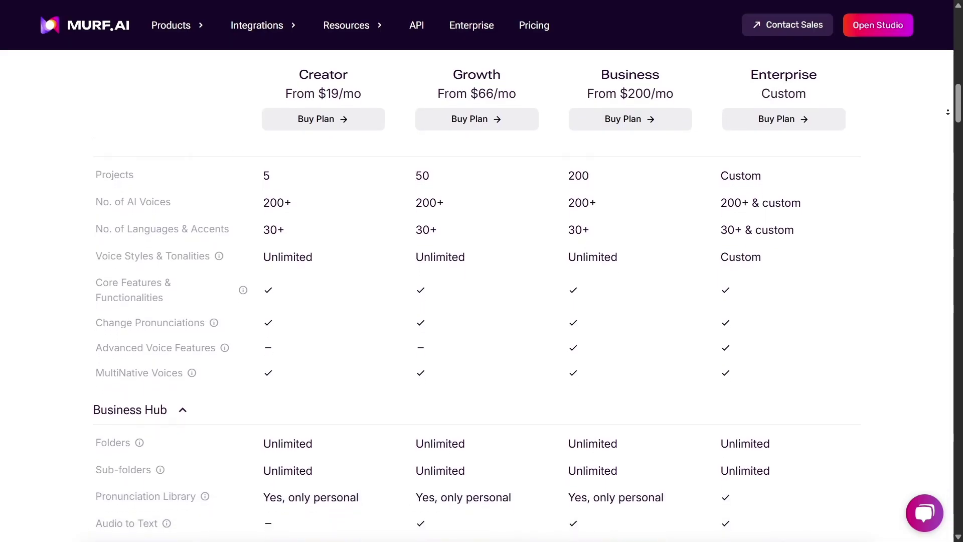
{"action": "scroll", "coordinate": [948, 113], "scroll_direction": "down", "scroll_amount": 1}
{"action": "scroll", "coordinate": [948, 112], "scroll_direction": "down", "scroll_amount": 1}
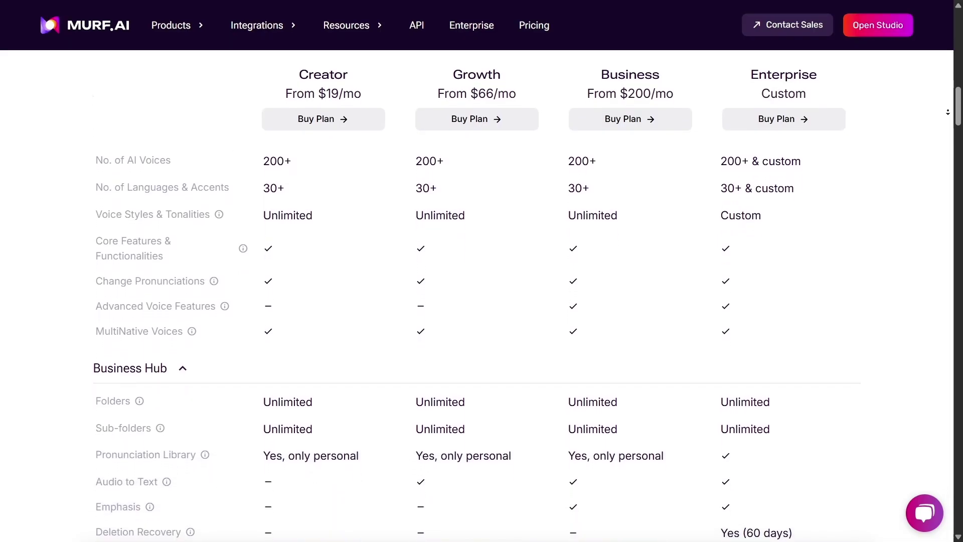
{"action": "scroll", "coordinate": [948, 113], "scroll_direction": "down", "scroll_amount": 1}
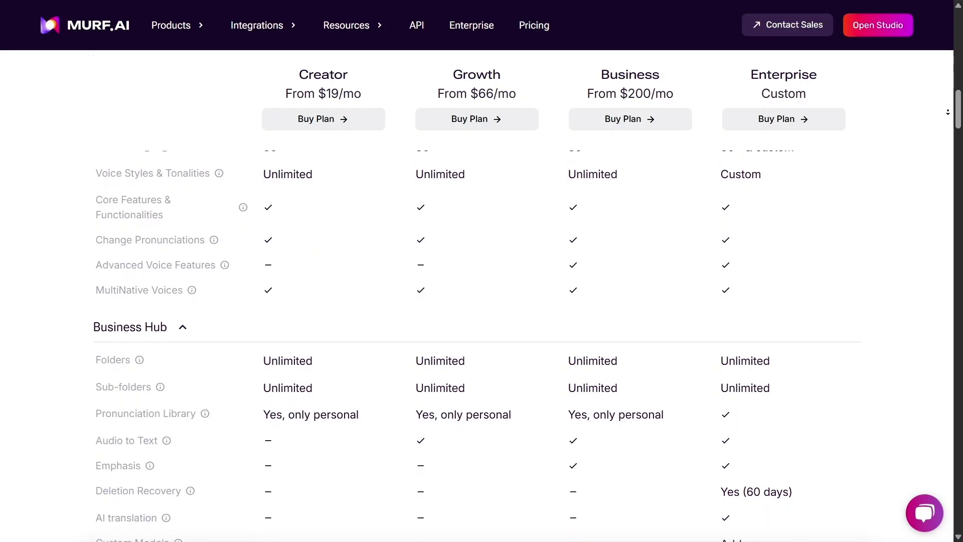
{"action": "scroll", "coordinate": [948, 113], "scroll_direction": "down", "scroll_amount": 2}
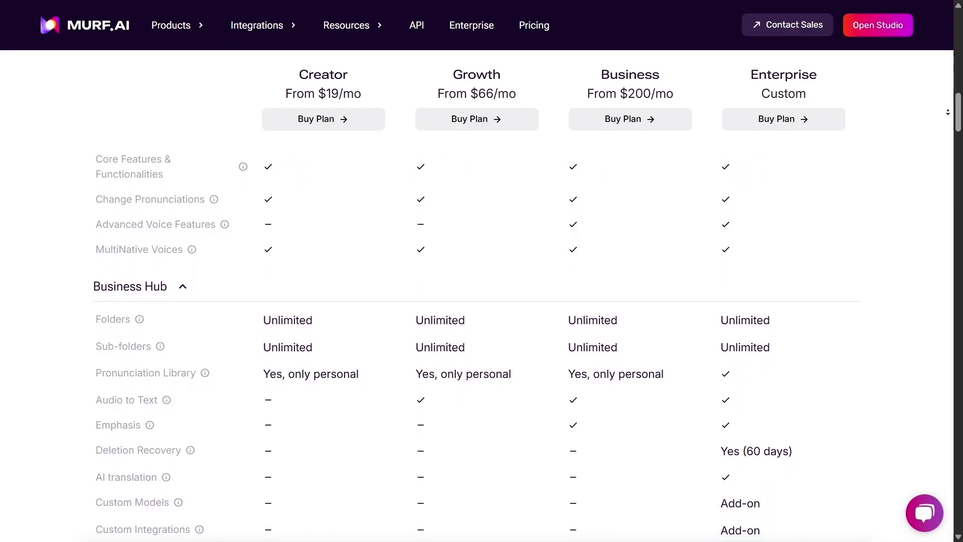
{"action": "scroll", "coordinate": [948, 112], "scroll_direction": "down", "scroll_amount": 2}
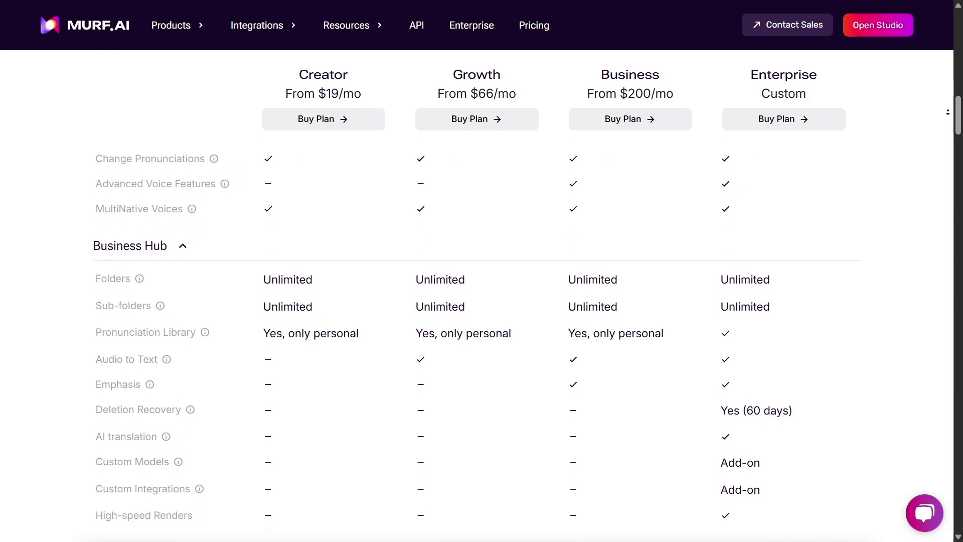
{"action": "scroll", "coordinate": [948, 112], "scroll_direction": "down", "scroll_amount": 1}
{"action": "scroll", "coordinate": [948, 113], "scroll_direction": "down", "scroll_amount": 2}
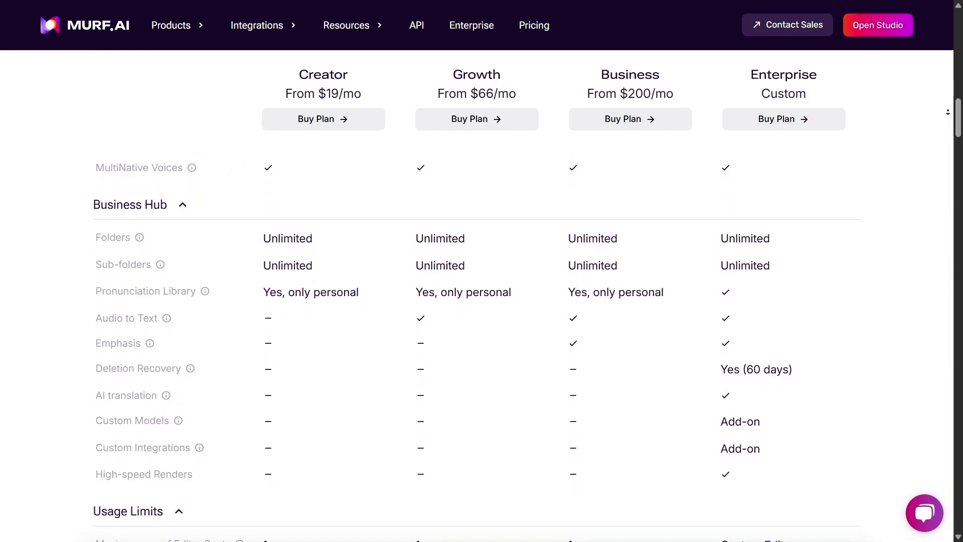
{"action": "scroll", "coordinate": [948, 112], "scroll_direction": "down", "scroll_amount": 1}
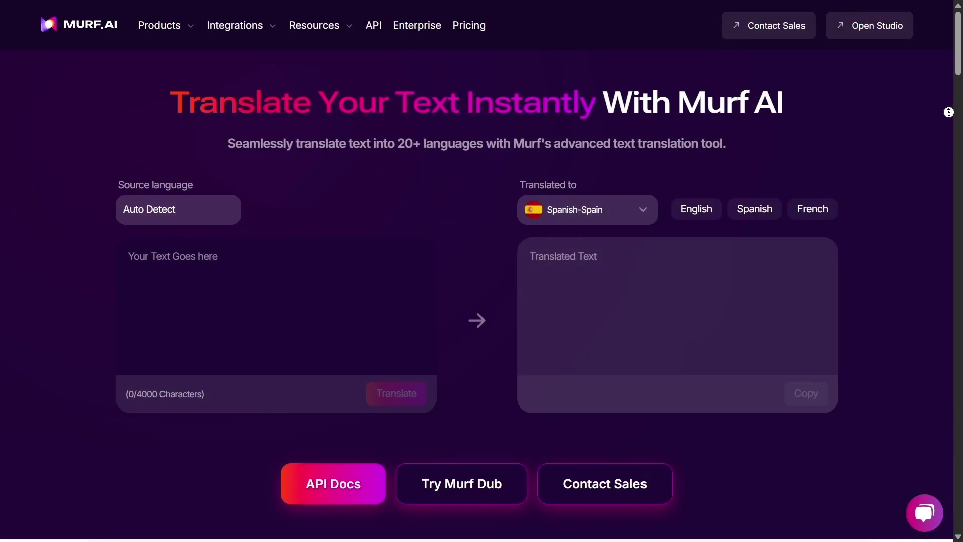
Step: Scroll the text translator page past its three-step guide and 4.6-rated customer reviews
{"action": "scroll", "coordinate": [948, 112], "scroll_direction": "down", "scroll_amount": 2}
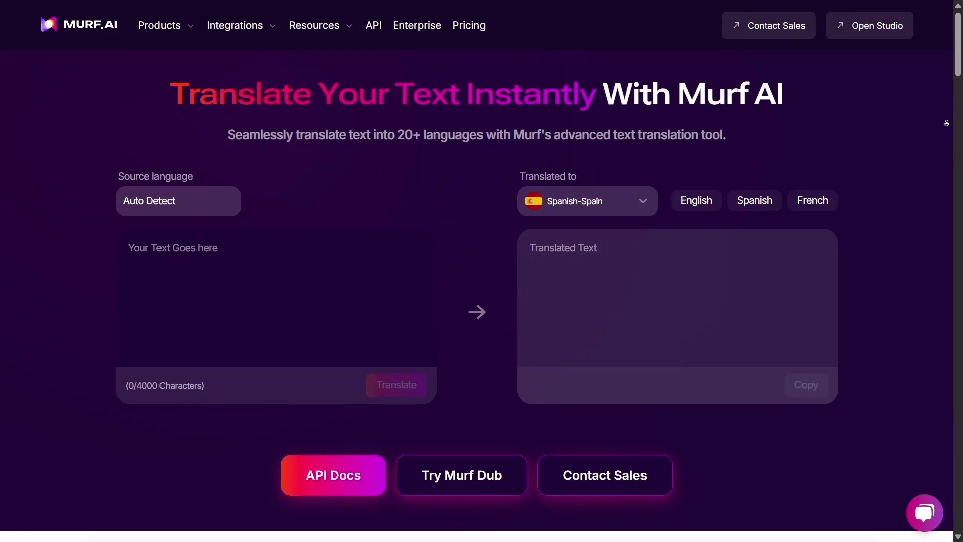
{"action": "scroll", "coordinate": [946, 123], "scroll_direction": "down", "scroll_amount": 2}
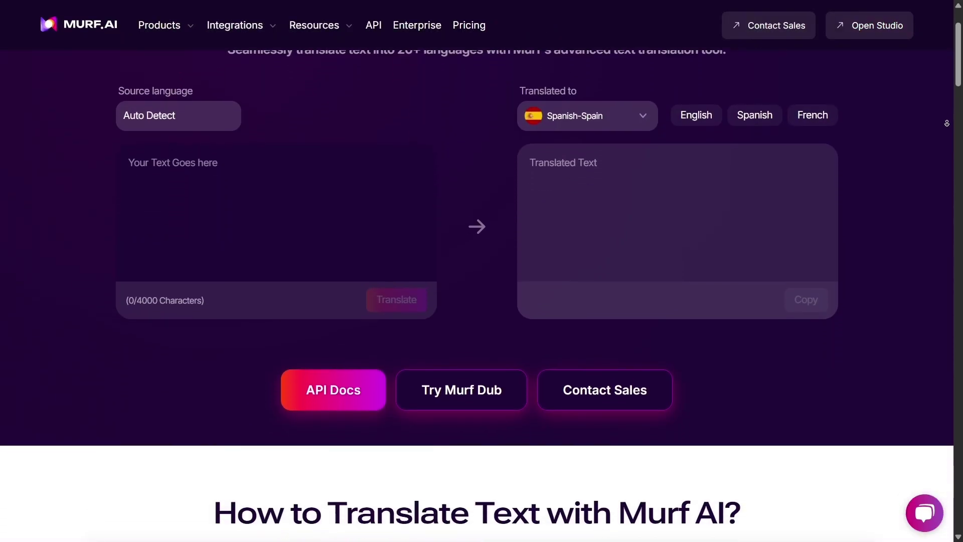
{"action": "scroll", "coordinate": [947, 122], "scroll_direction": "down", "scroll_amount": 2}
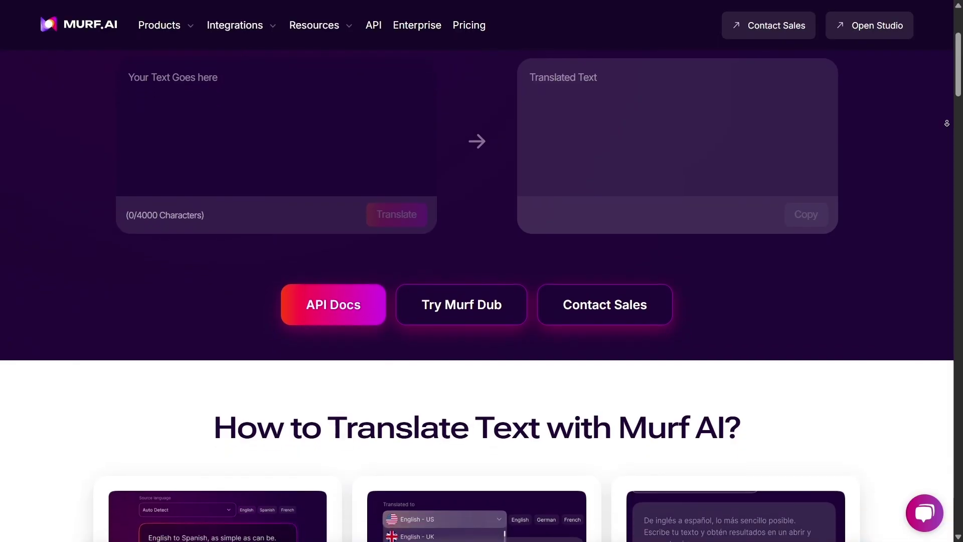
{"action": "scroll", "coordinate": [946, 122], "scroll_direction": "down", "scroll_amount": 2}
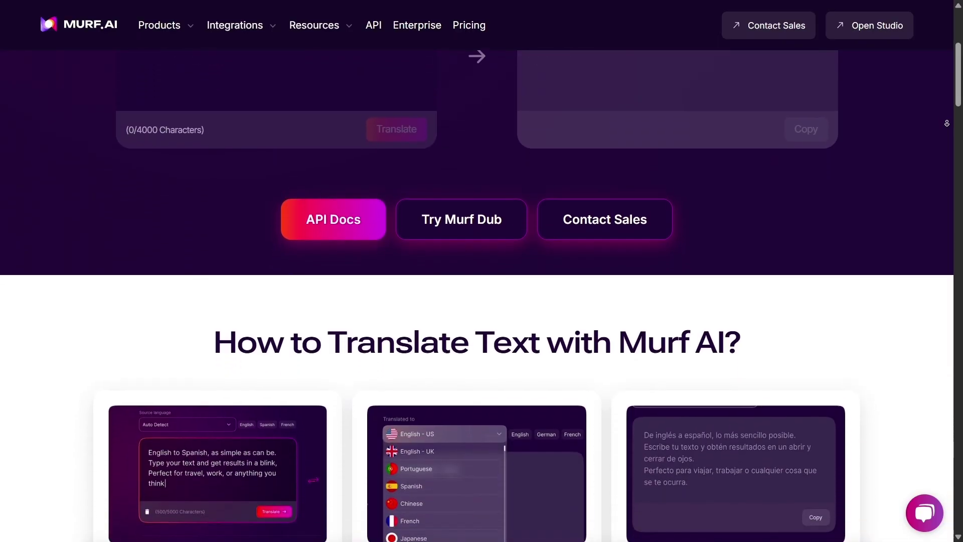
{"action": "scroll", "coordinate": [946, 123], "scroll_direction": "down", "scroll_amount": 2}
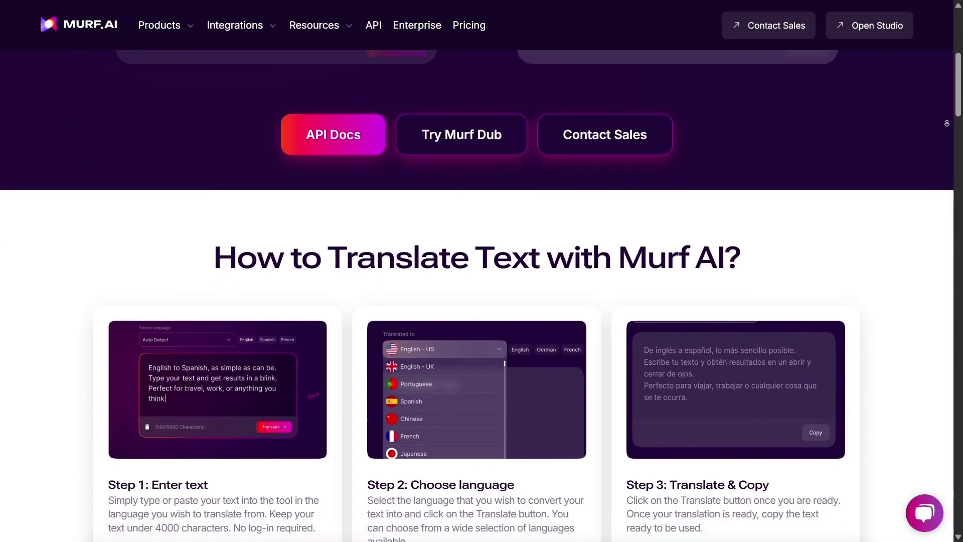
{"action": "scroll", "coordinate": [947, 123], "scroll_direction": "down", "scroll_amount": 2}
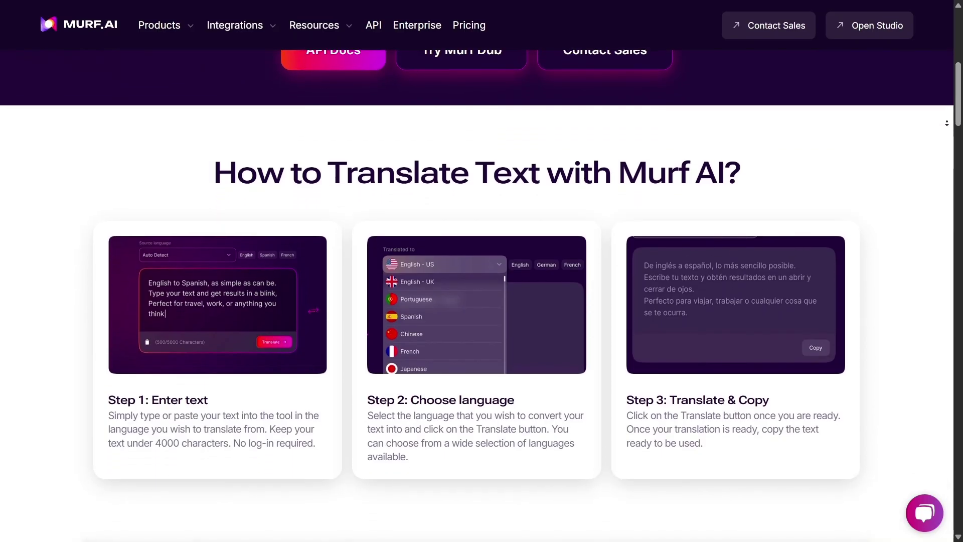
{"action": "scroll", "coordinate": [947, 123], "scroll_direction": "down", "scroll_amount": 2}
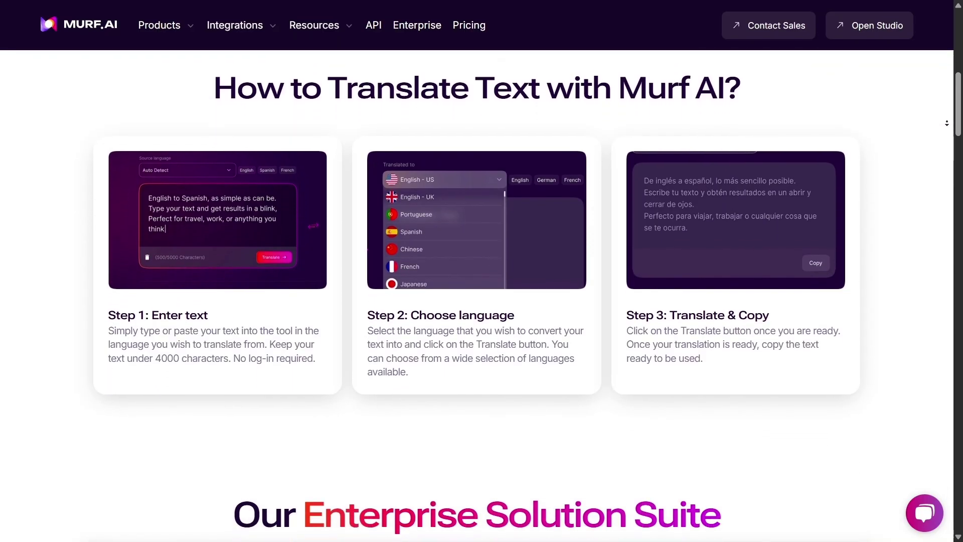
{"action": "scroll", "coordinate": [947, 123], "scroll_direction": "down", "scroll_amount": 2}
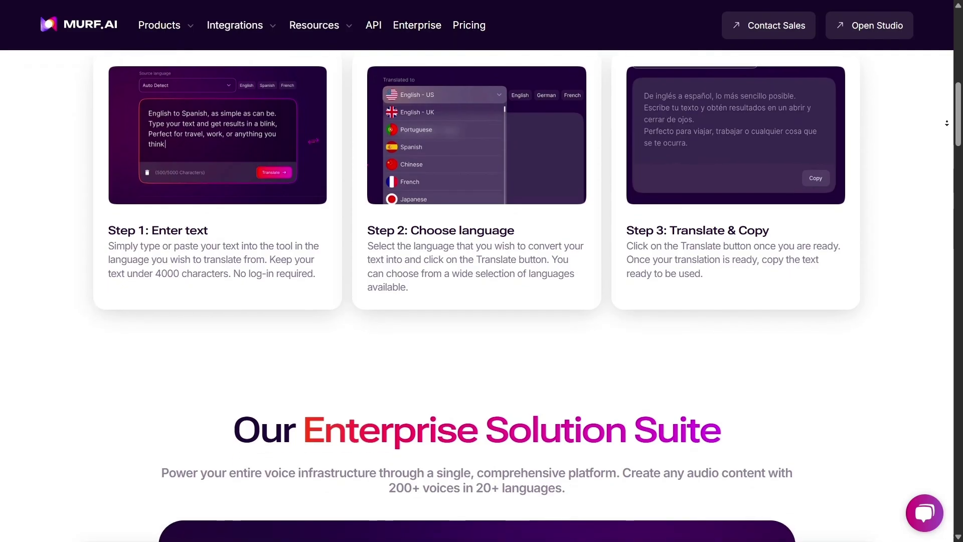
{"action": "scroll", "coordinate": [946, 123], "scroll_direction": "down", "scroll_amount": 2}
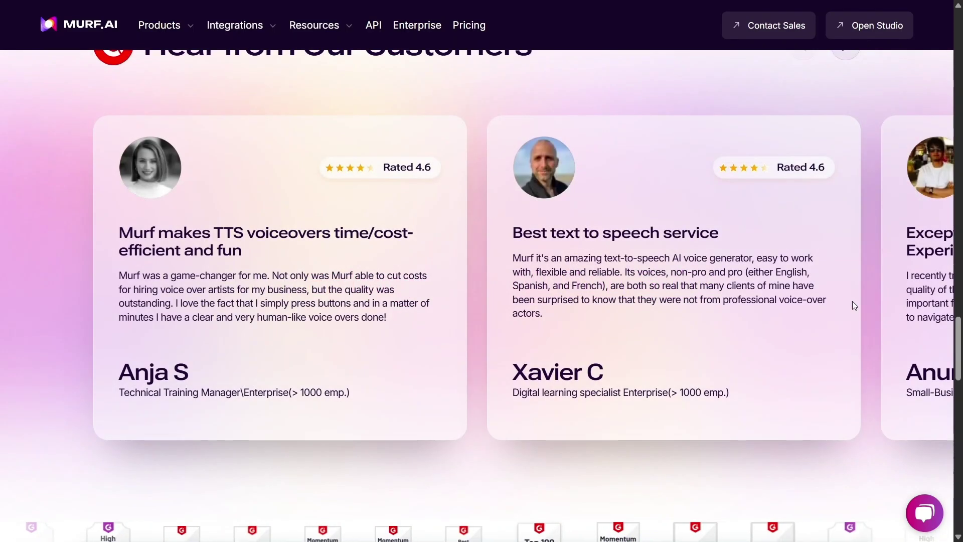
Step: Slide the customer testimonials left twice, then step right twice to reach the final review
{"action": "scroll", "coordinate": [849, 299], "scroll_direction": "up", "scroll_amount": 1}
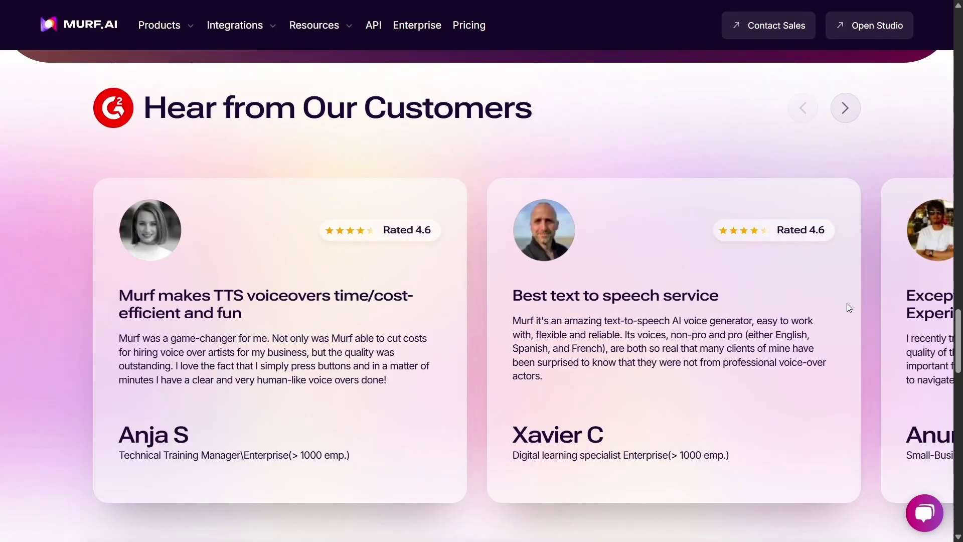
{"action": "left_click_drag", "start_coordinate": [846, 303], "coordinate": [127, 319]}
{"action": "left_click_drag", "start_coordinate": [699, 329], "coordinate": [97, 331]}
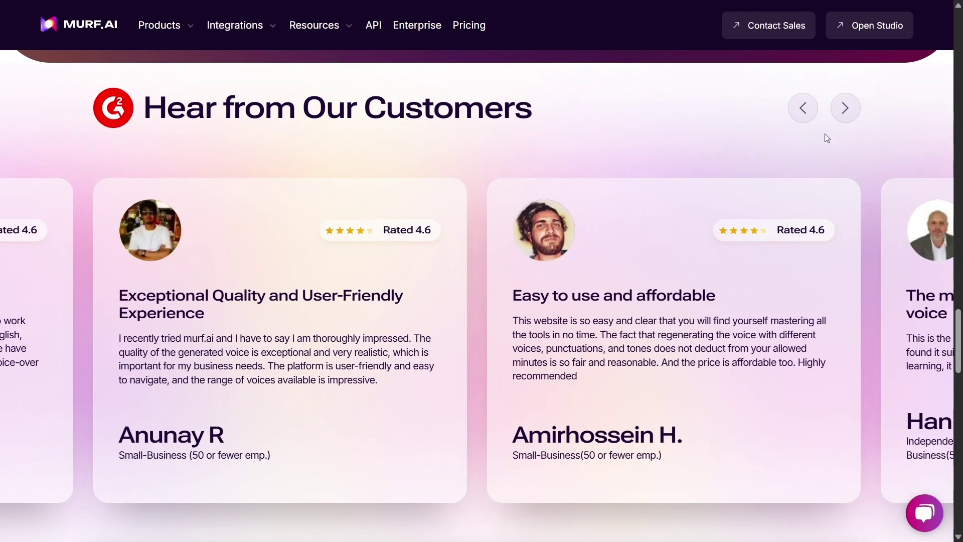
{"action": "left_click", "coordinate": [852, 121]}
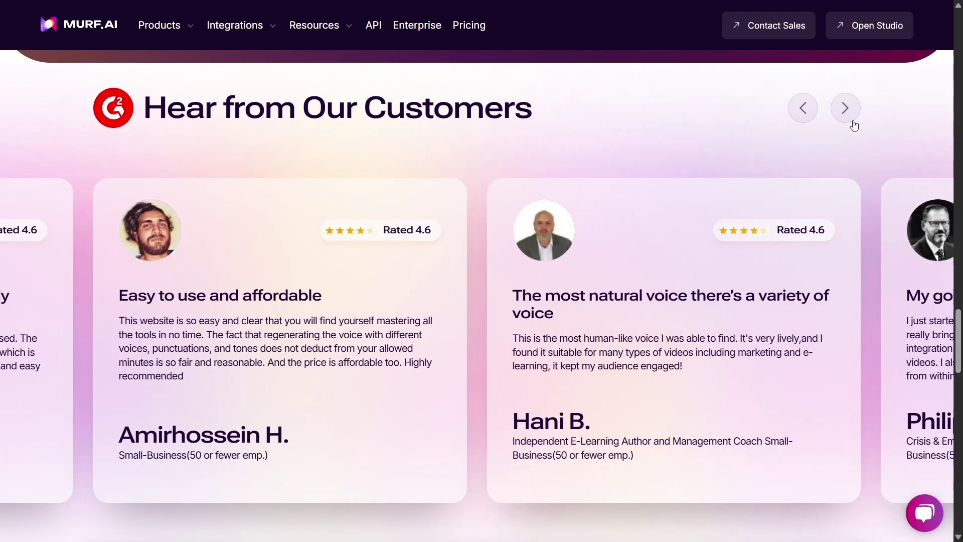
{"action": "left_click", "coordinate": [853, 119]}
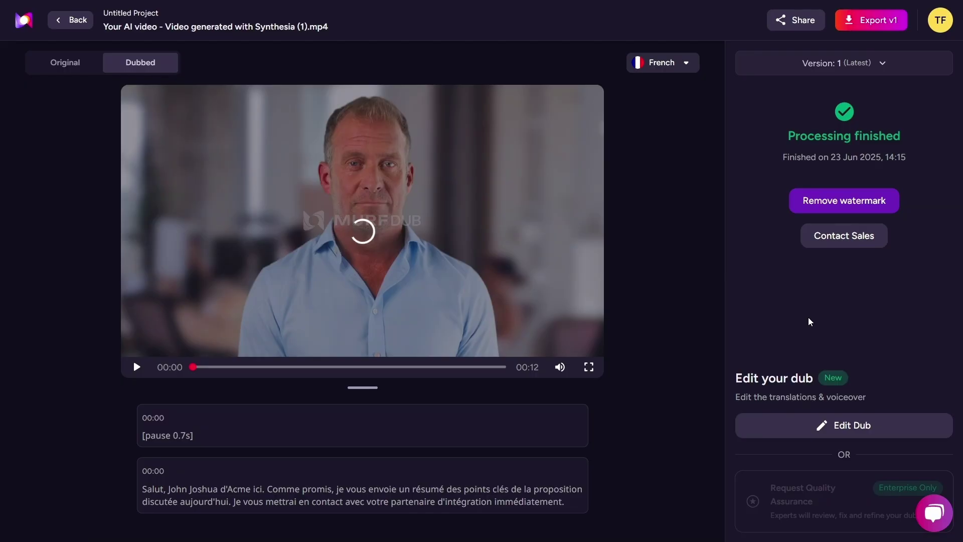
Step: Play the opening of the Dubbed French preview, then bring up the website's support chat
{"action": "left_click", "coordinate": [135, 366]}
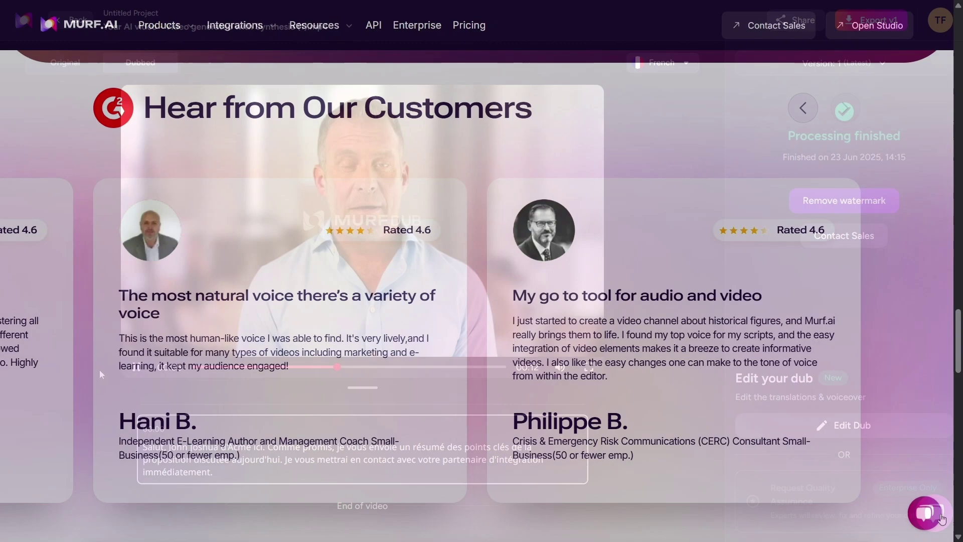
{"action": "left_click", "coordinate": [942, 518]}
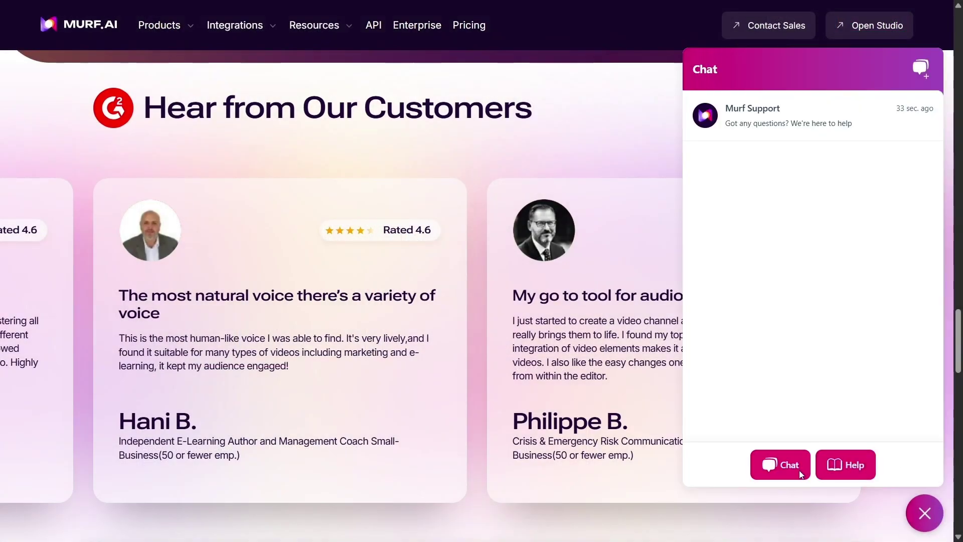
Step: Open the Murf Support conversation from the chat panel
{"action": "left_click", "coordinate": [823, 125]}
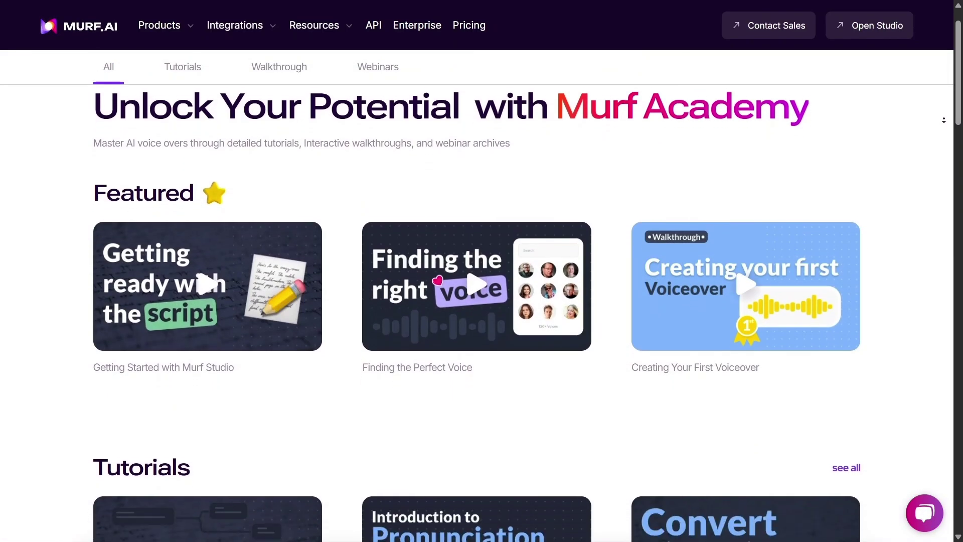
Step: Scroll the Murf Academy page past Featured and Tutorials down to Webinars
{"action": "scroll", "coordinate": [477, 300], "scroll_direction": "down", "scroll_amount": 2}
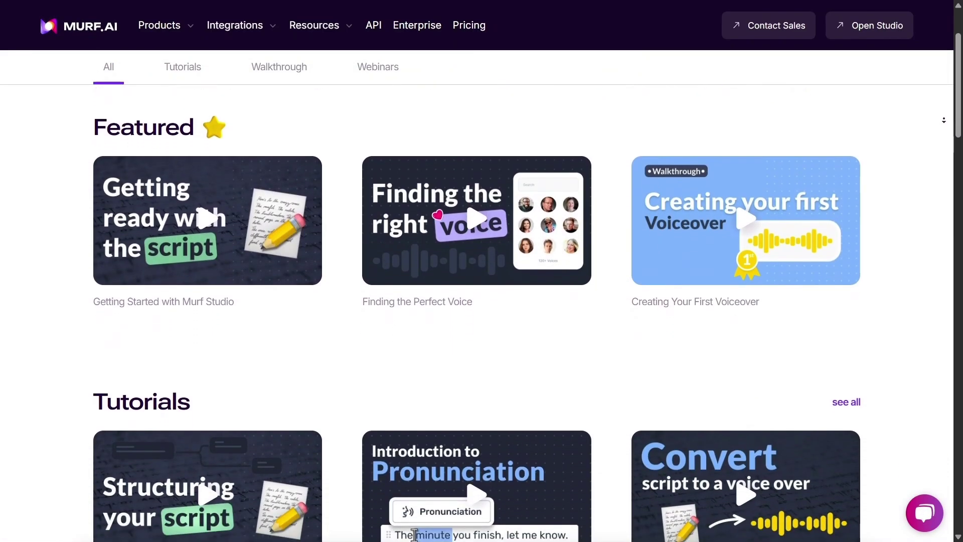
{"action": "scroll", "coordinate": [477, 301], "scroll_direction": "down", "scroll_amount": 2}
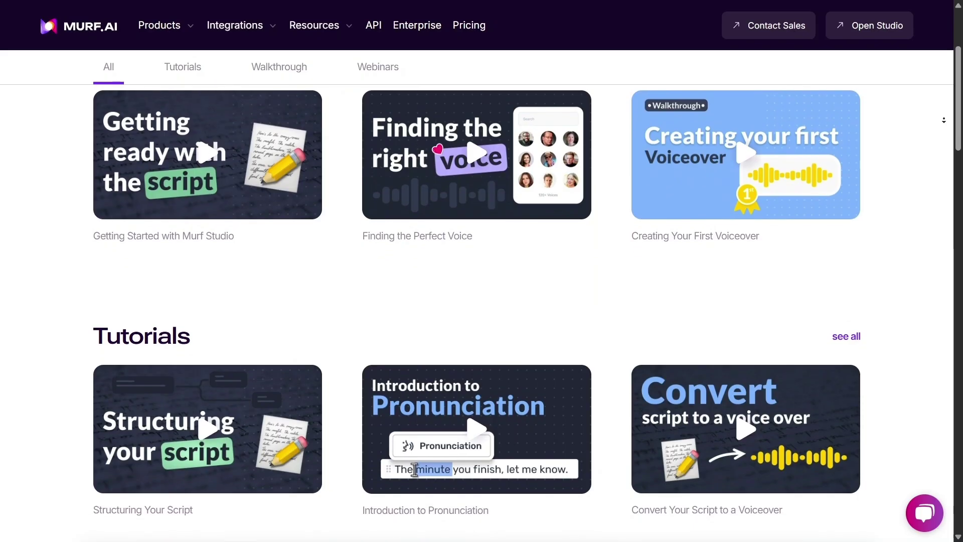
{"action": "scroll", "coordinate": [943, 121], "scroll_direction": "down", "scroll_amount": 2}
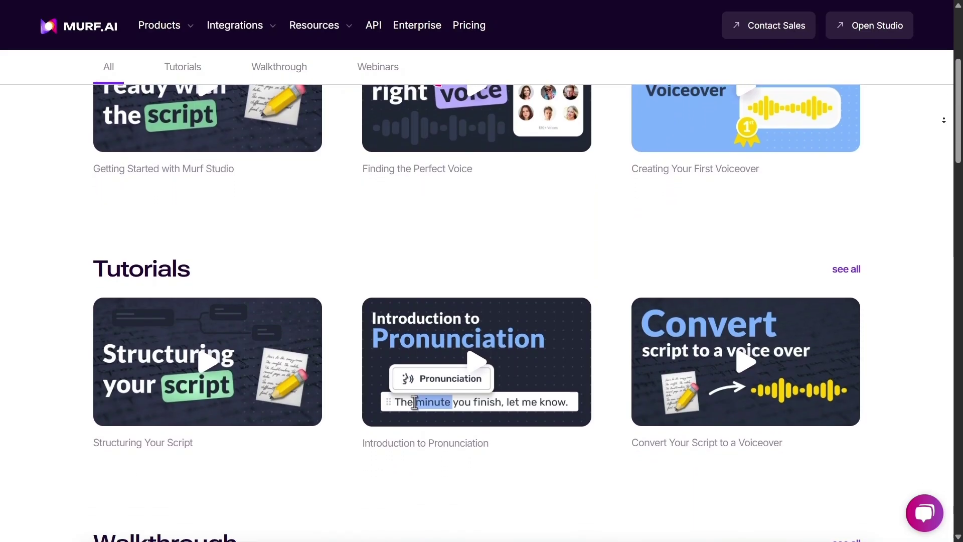
{"action": "scroll", "coordinate": [943, 120], "scroll_direction": "down", "scroll_amount": 1}
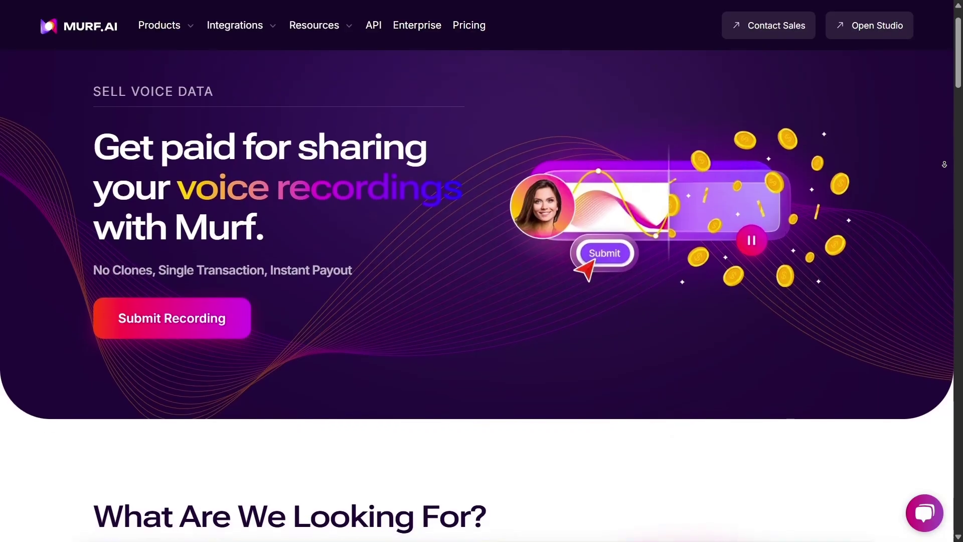
Step: Scroll the Sell Voice Data page to 'What Are We Looking For?' and the minimum audio requirements
{"action": "scroll", "coordinate": [481, 281], "scroll_direction": "down", "scroll_amount": 1}
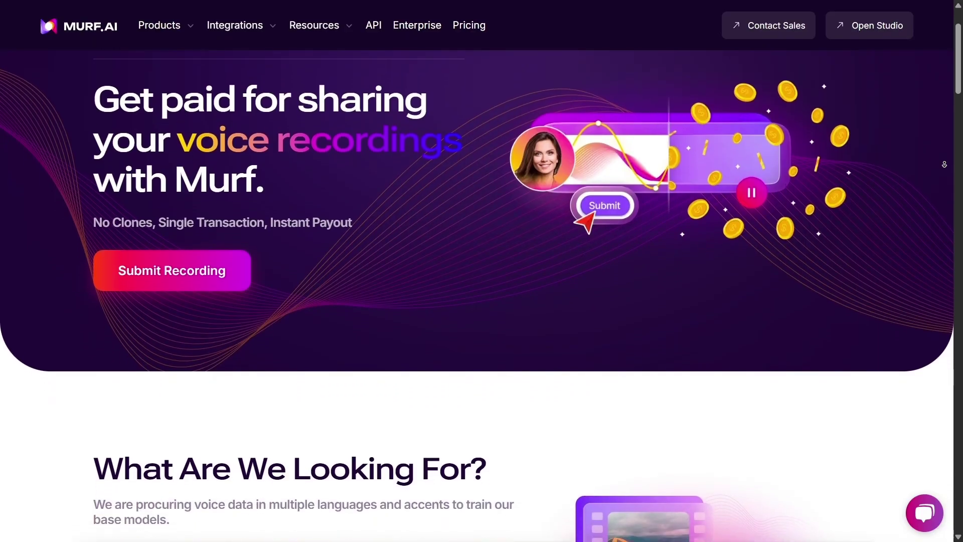
{"action": "scroll", "coordinate": [482, 281], "scroll_direction": "down", "scroll_amount": 1}
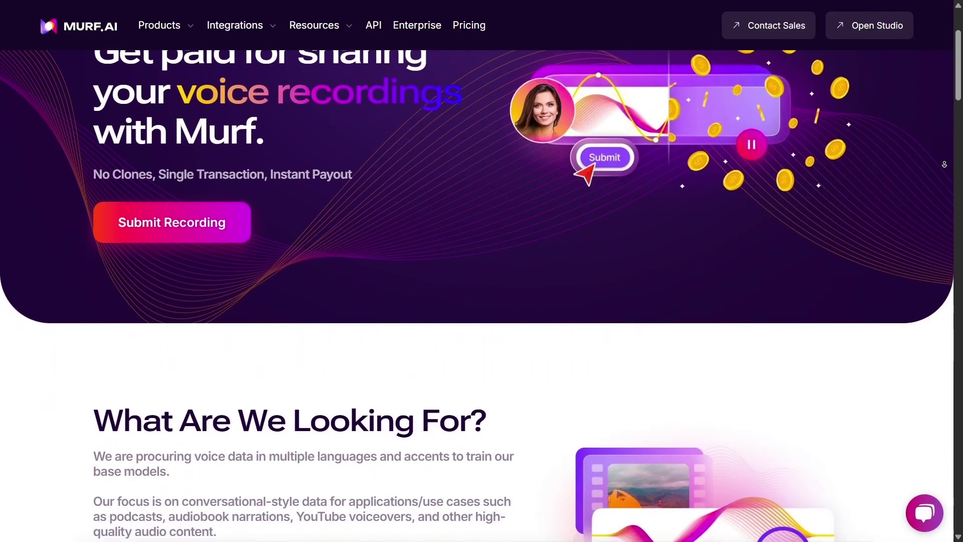
{"action": "scroll", "coordinate": [482, 281], "scroll_direction": "down", "scroll_amount": 1}
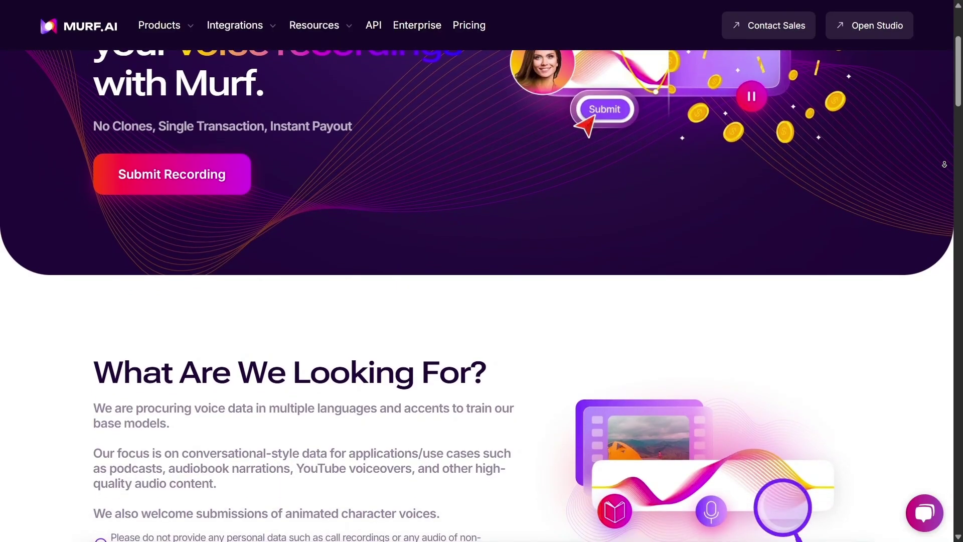
{"action": "scroll", "coordinate": [481, 281], "scroll_direction": "down", "scroll_amount": 1}
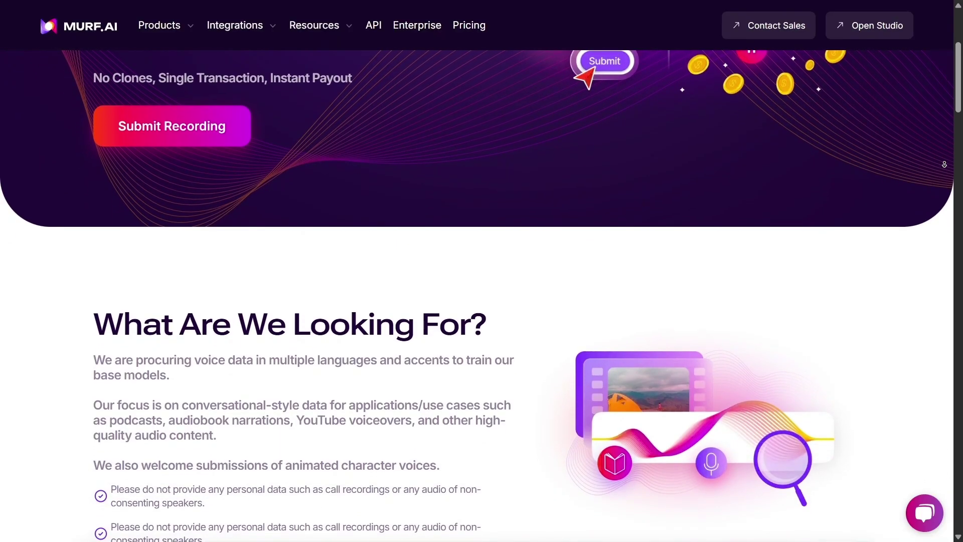
{"action": "scroll", "coordinate": [481, 281], "scroll_direction": "down", "scroll_amount": 1}
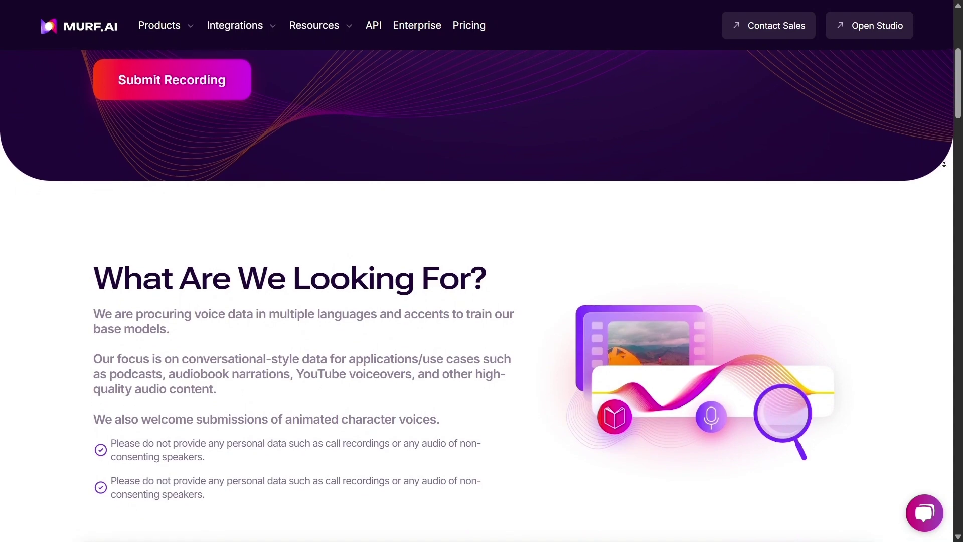
{"action": "scroll", "coordinate": [944, 164], "scroll_direction": "down", "scroll_amount": 1}
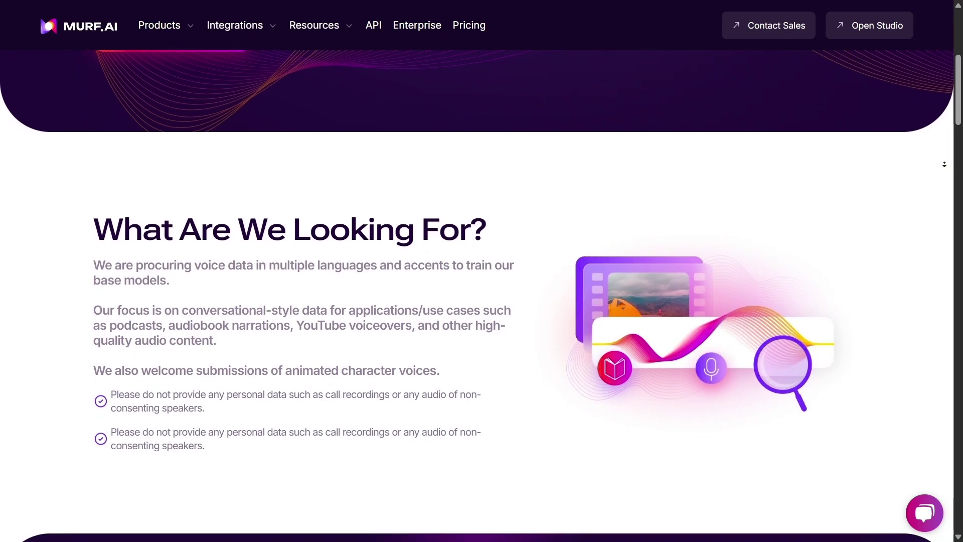
{"action": "scroll", "coordinate": [944, 164], "scroll_direction": "down", "scroll_amount": 1}
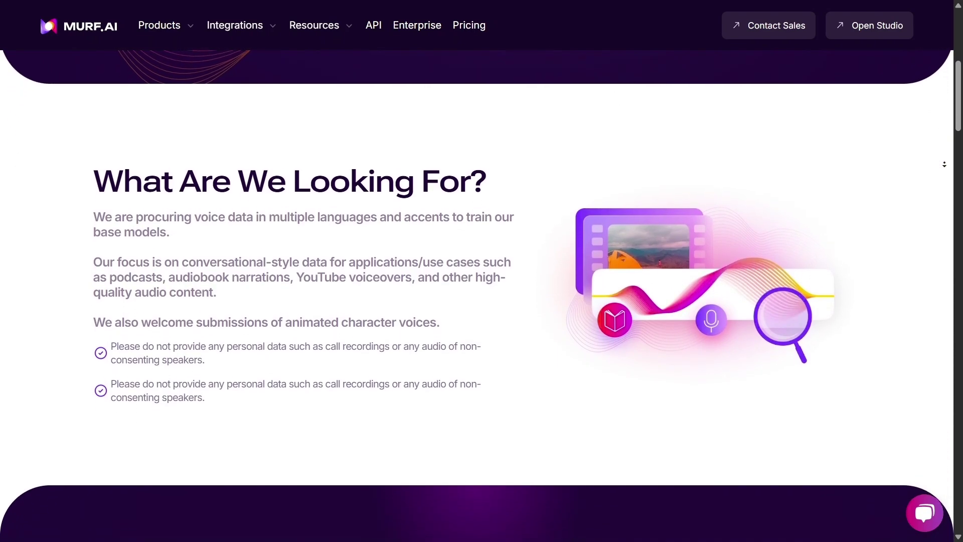
{"action": "scroll", "coordinate": [945, 164], "scroll_direction": "down", "scroll_amount": 1}
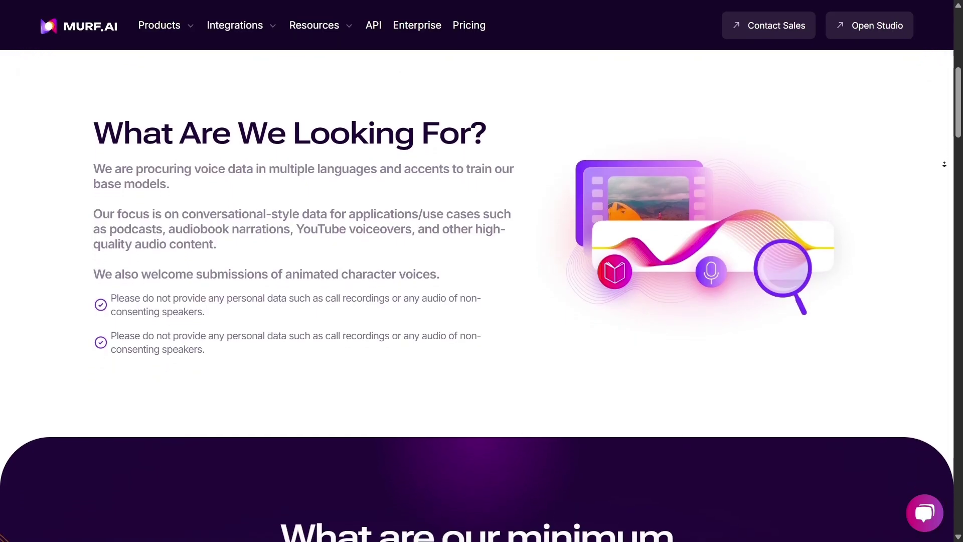
{"action": "scroll", "coordinate": [944, 164], "scroll_direction": "down", "scroll_amount": 1}
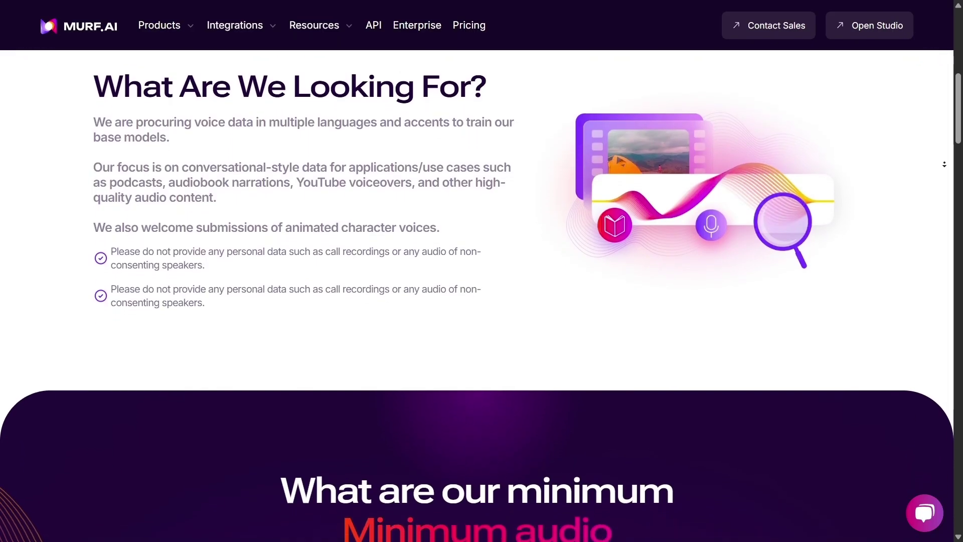
{"action": "scroll", "coordinate": [944, 164], "scroll_direction": "down", "scroll_amount": 1}
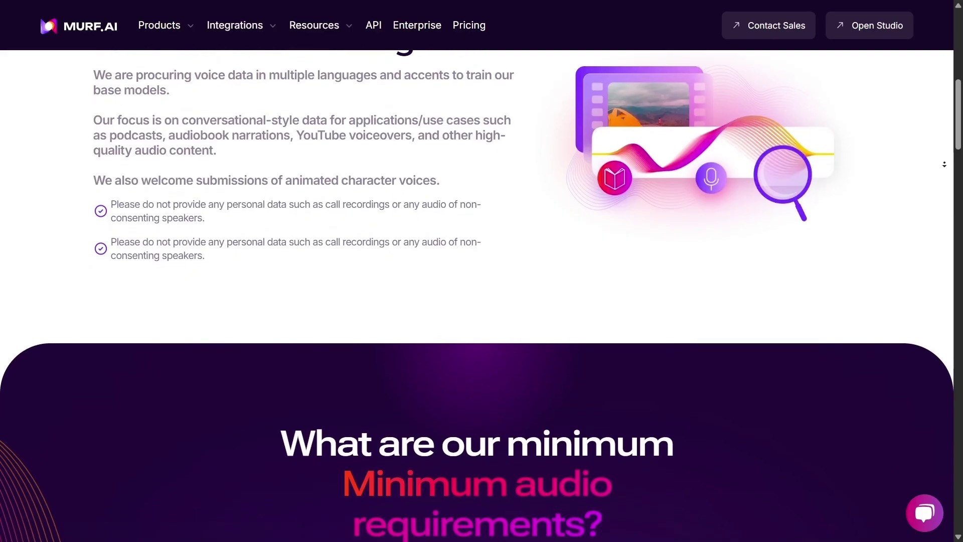